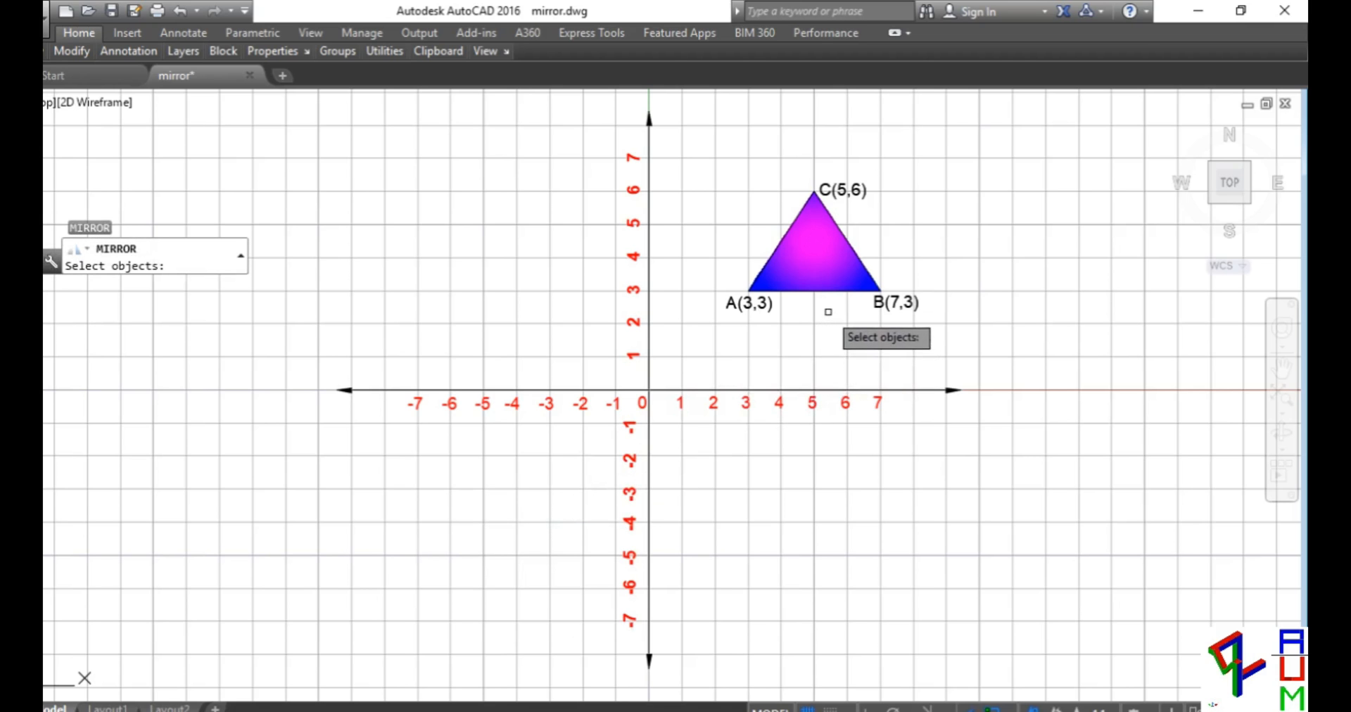
- Mirror triangle ABC across the horizontal axis through the origin, keeping the source triangle
{"action": "left_click", "coordinate": [818, 287]}
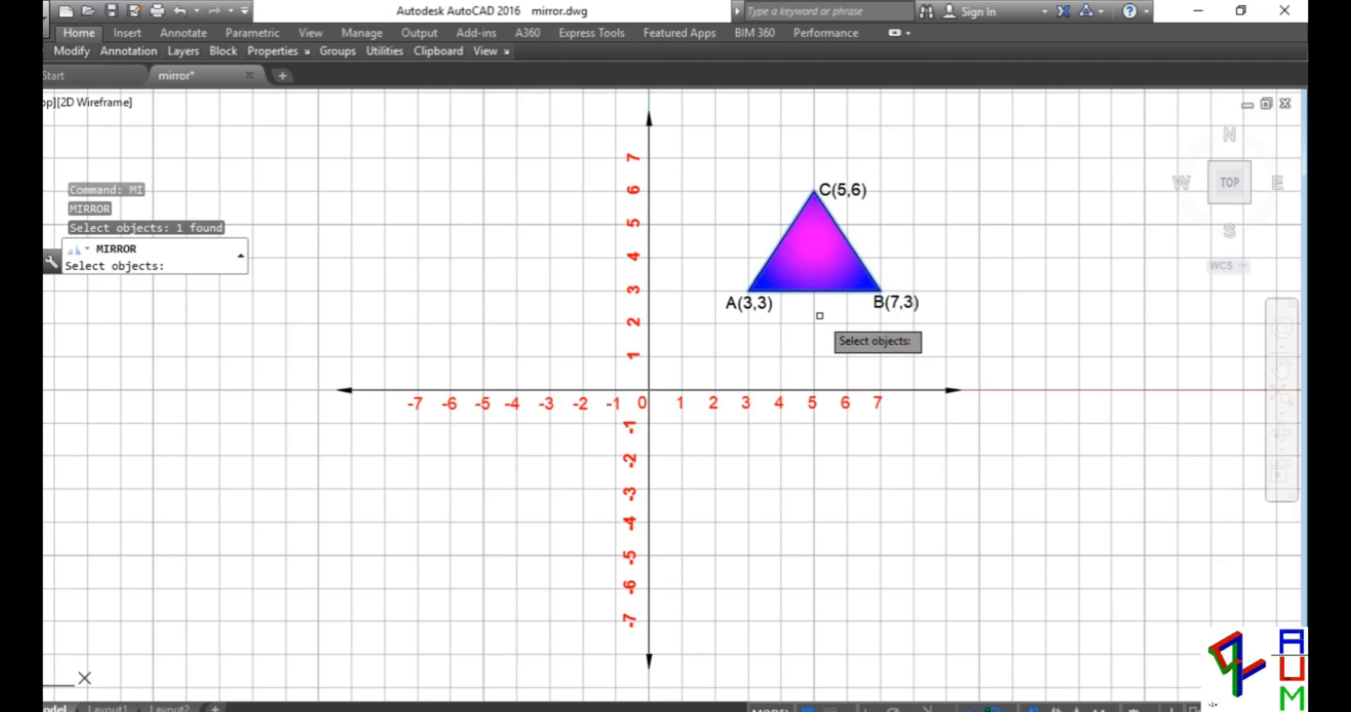
{"action": "key", "text": "Return"}
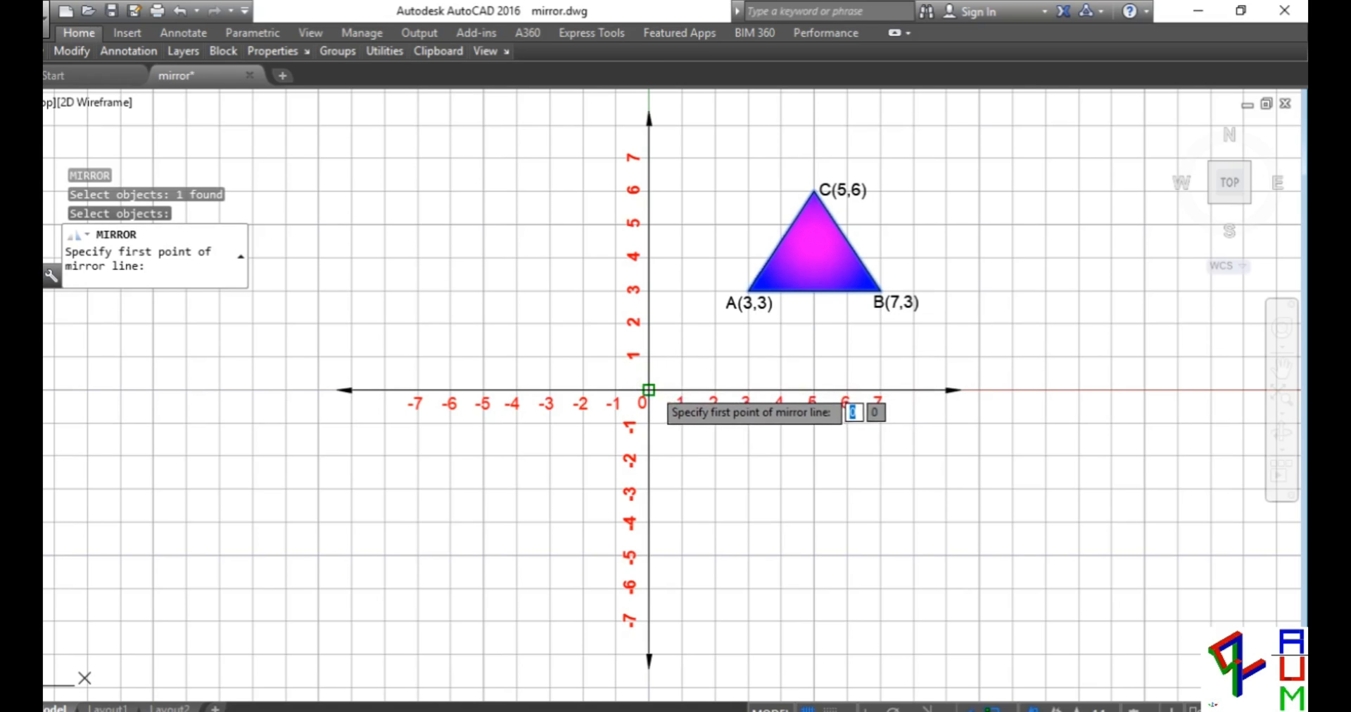
{"action": "left_click", "coordinate": [648, 390]}
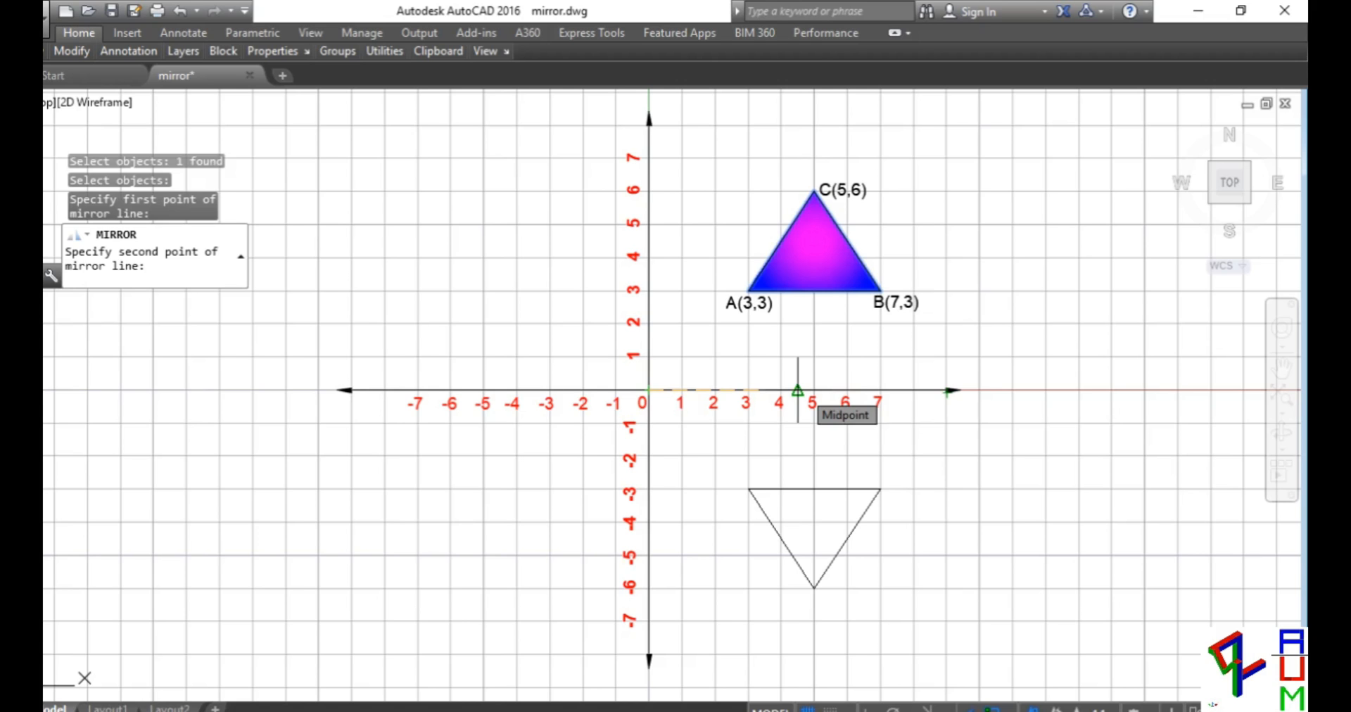
{"action": "left_click", "coordinate": [798, 390]}
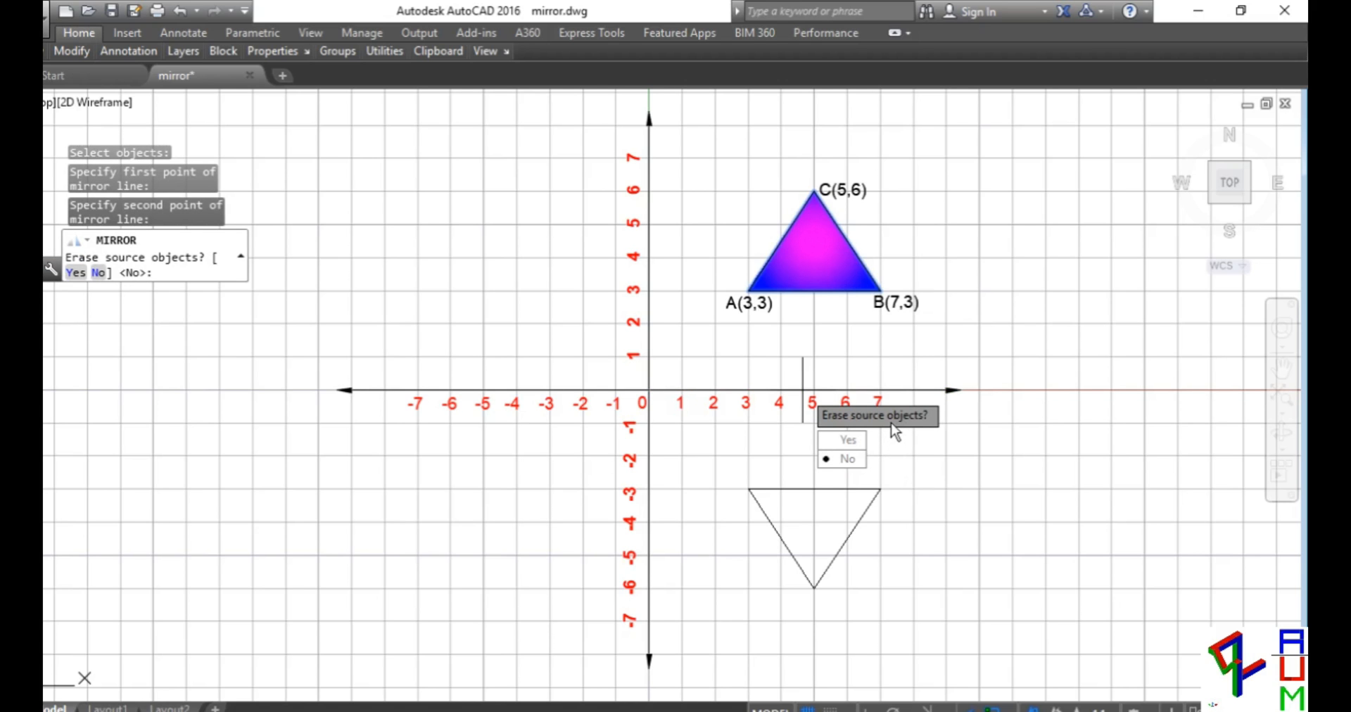
{"action": "left_click", "coordinate": [842, 459]}
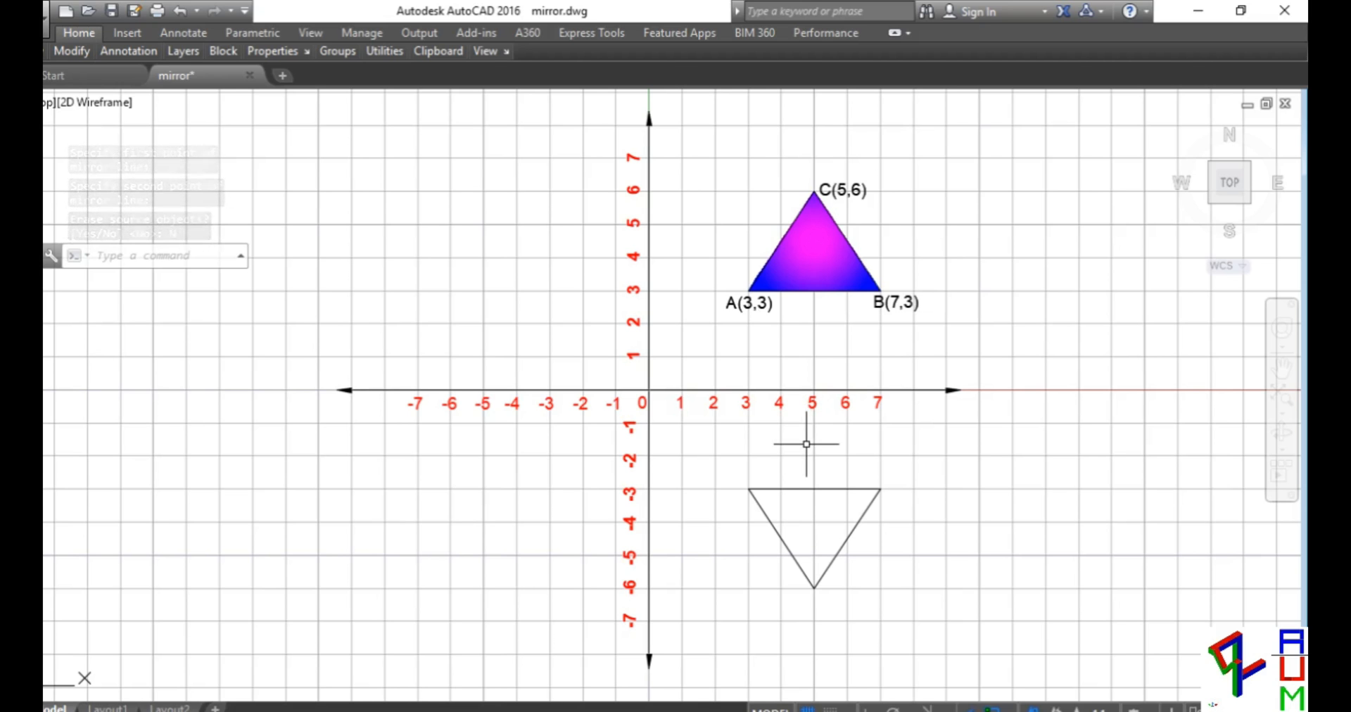
- Mirror triangle ABC across the vertical axis through the origin, keeping the source triangle
{"action": "type", "text": "mi"}
{"action": "key", "text": "Return"}
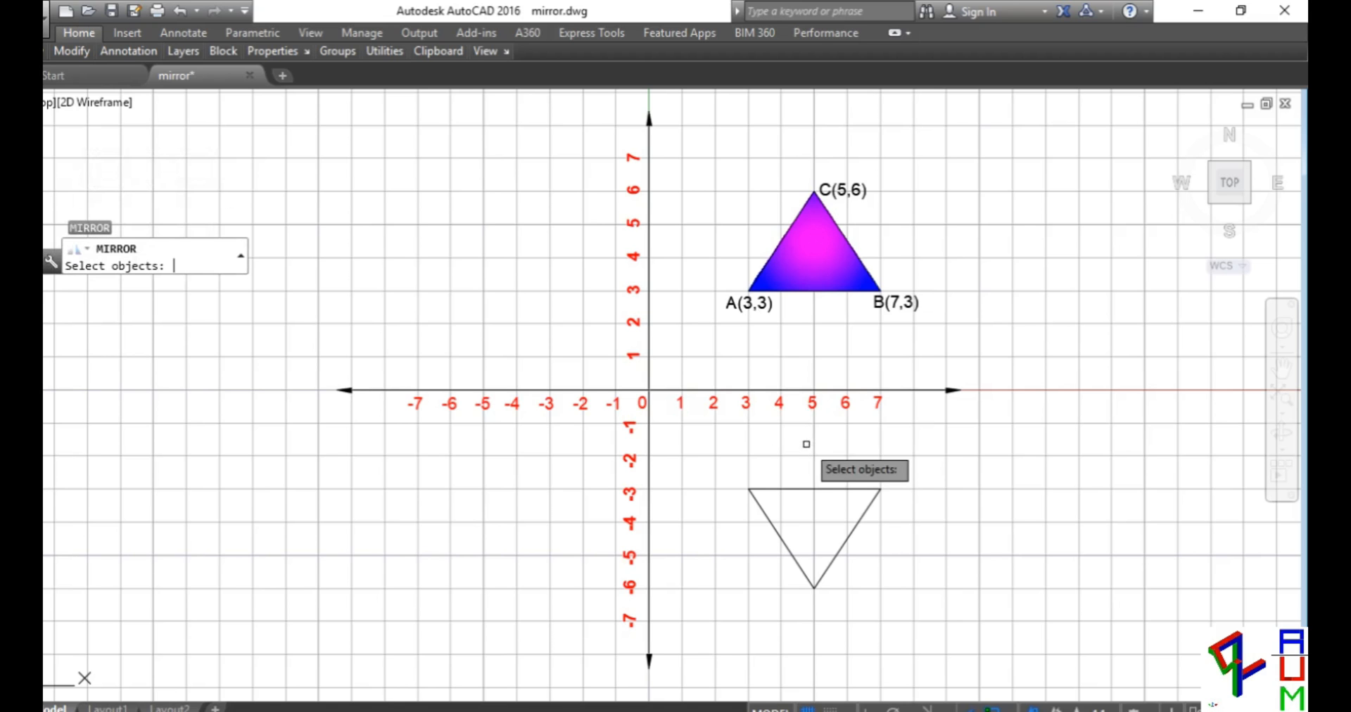
{"action": "left_click", "coordinate": [793, 287]}
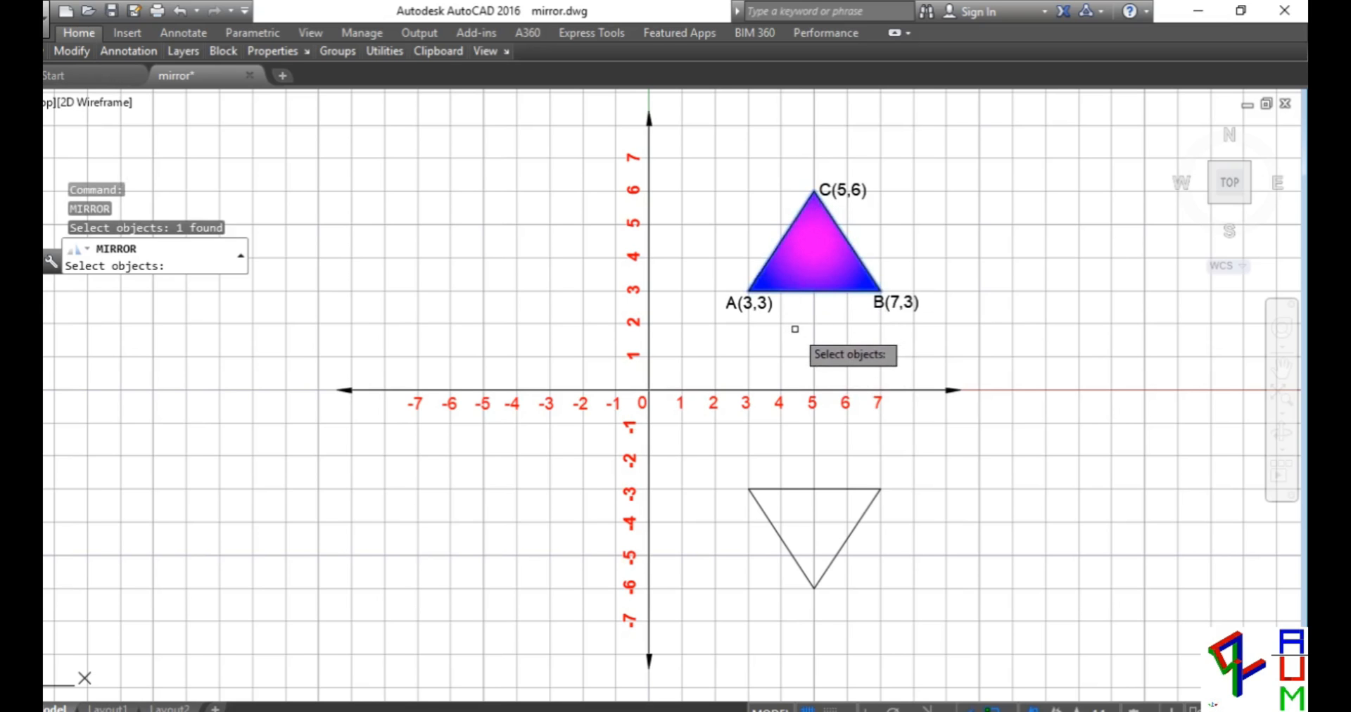
{"action": "key", "text": "Return"}
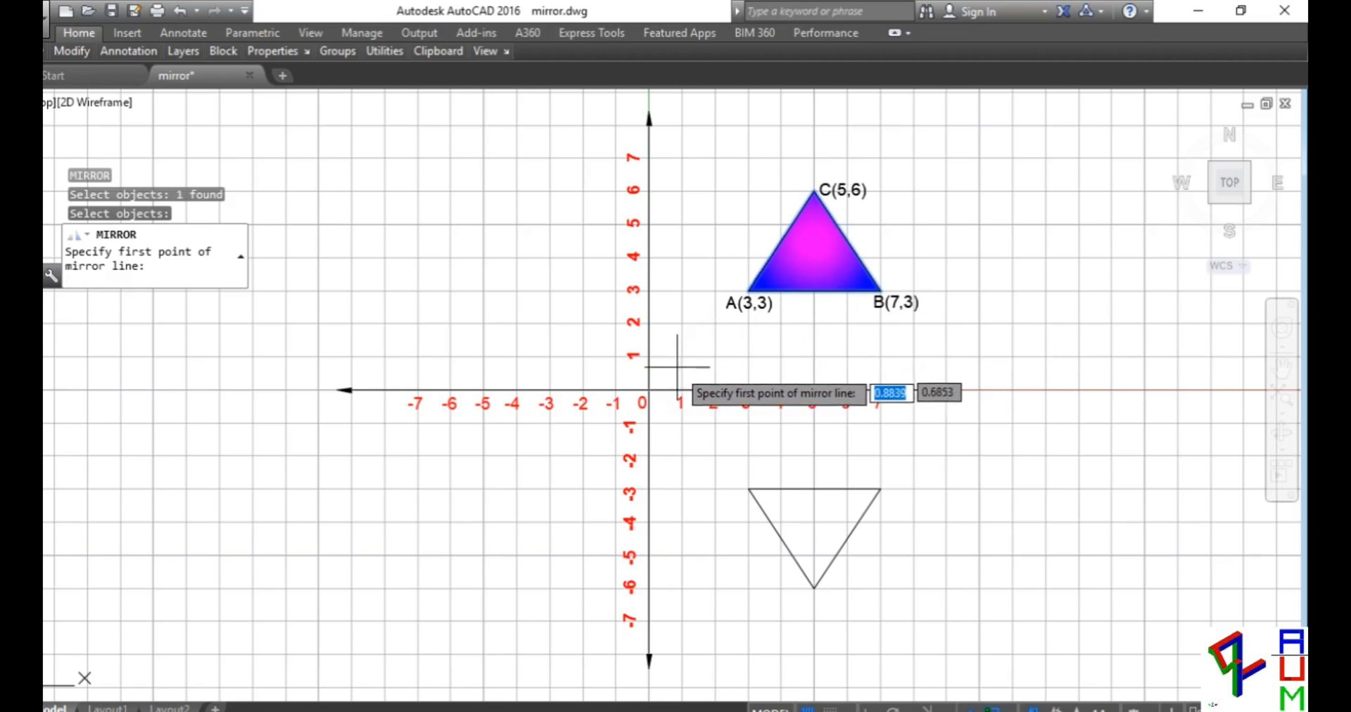
{"action": "left_click", "coordinate": [648, 390]}
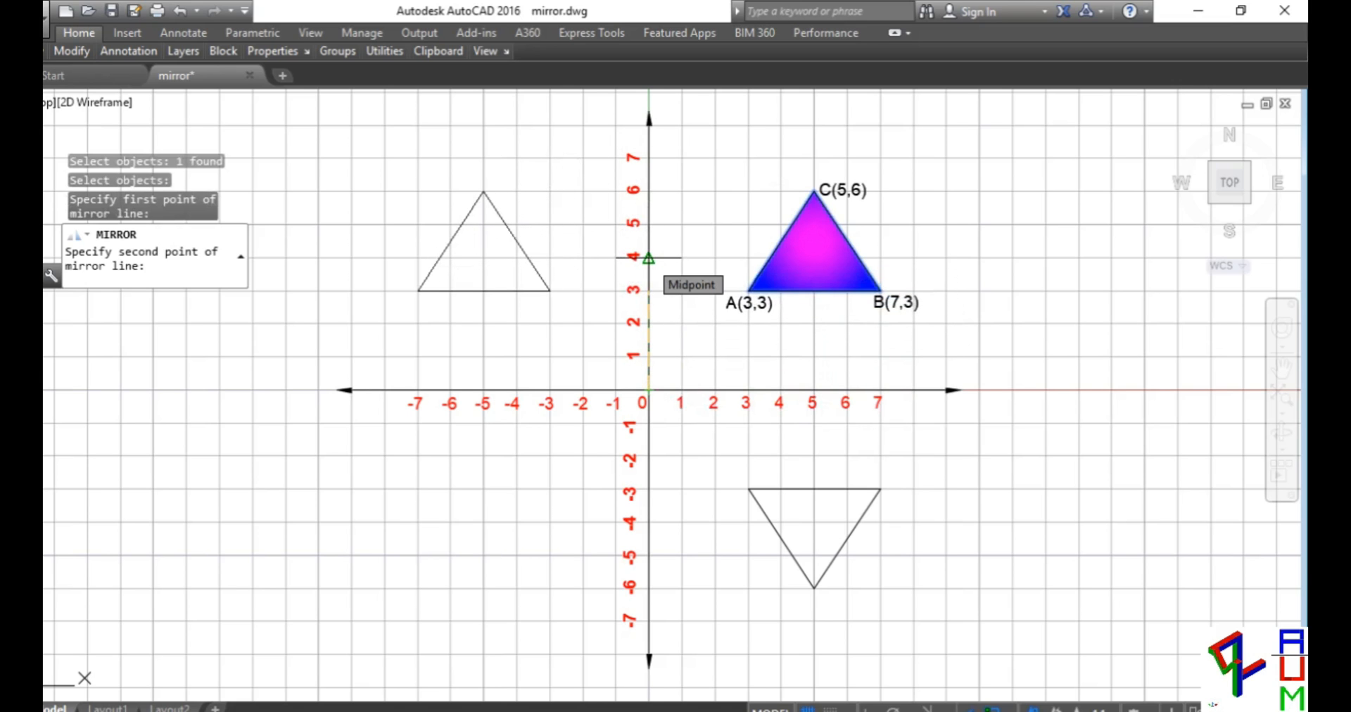
{"action": "left_click", "coordinate": [648, 257]}
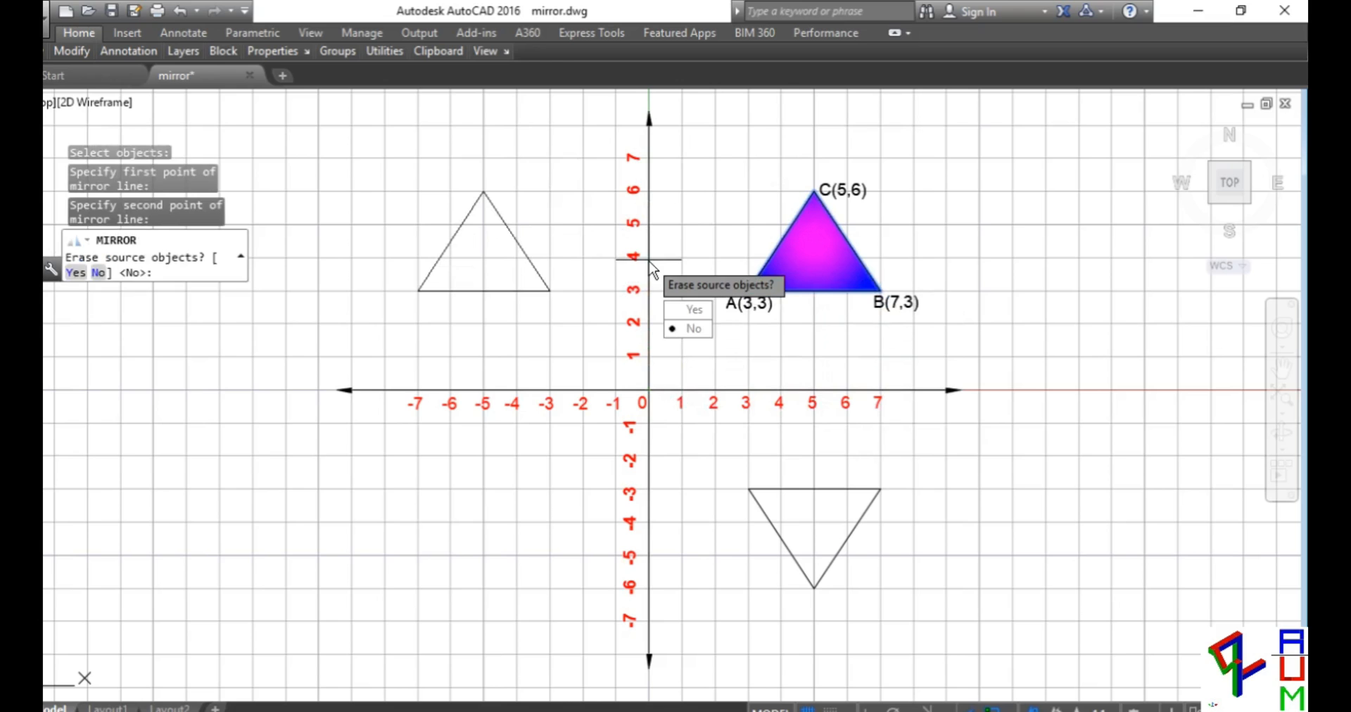
{"action": "left_click", "coordinate": [703, 330]}
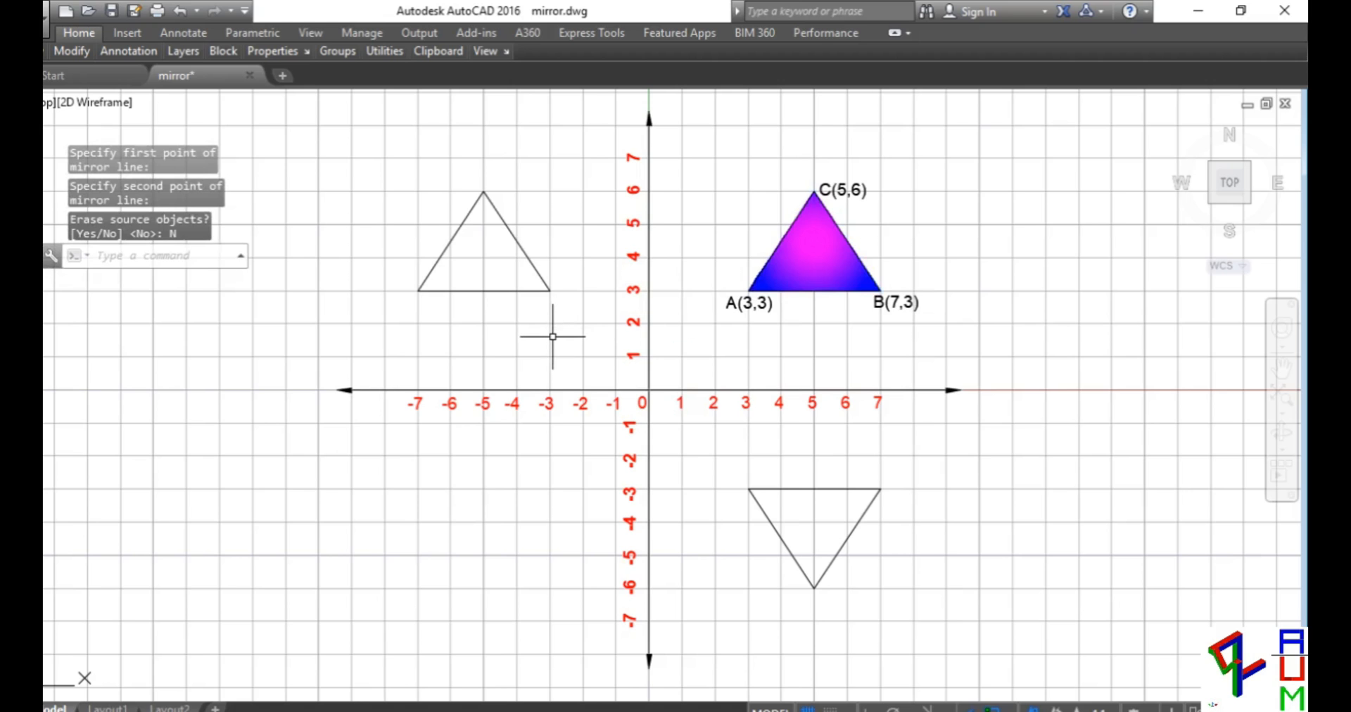
- Hatch the interiors of both mirrored triangles with a solid black fill
{"action": "type", "text": "H"}
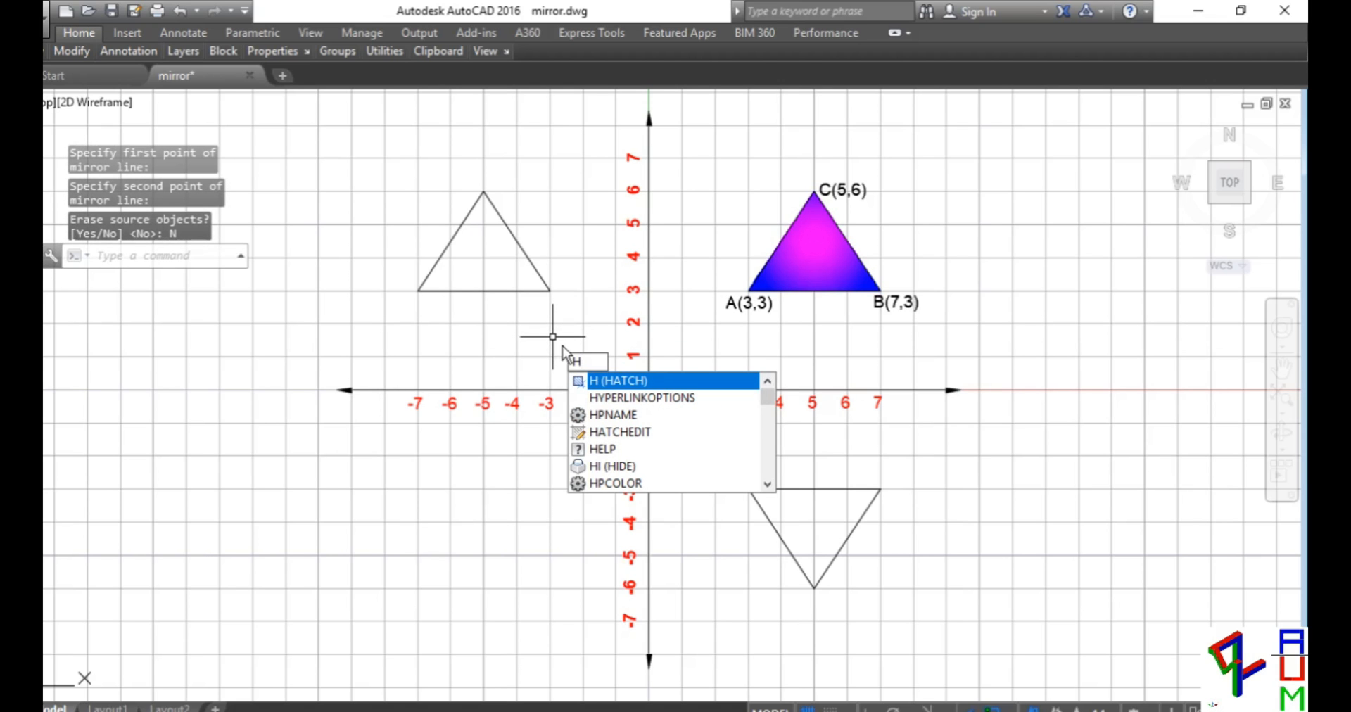
{"action": "key", "text": "Escape"}
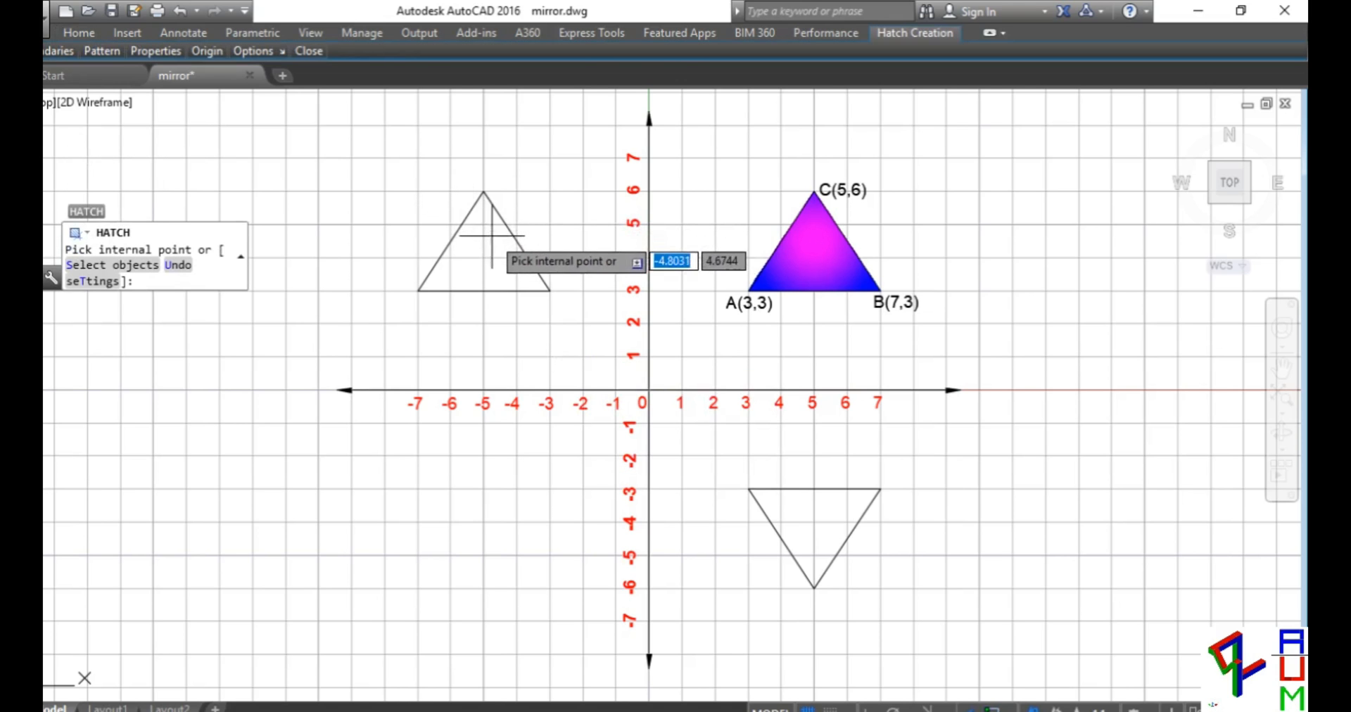
{"action": "left_click", "coordinate": [485, 267]}
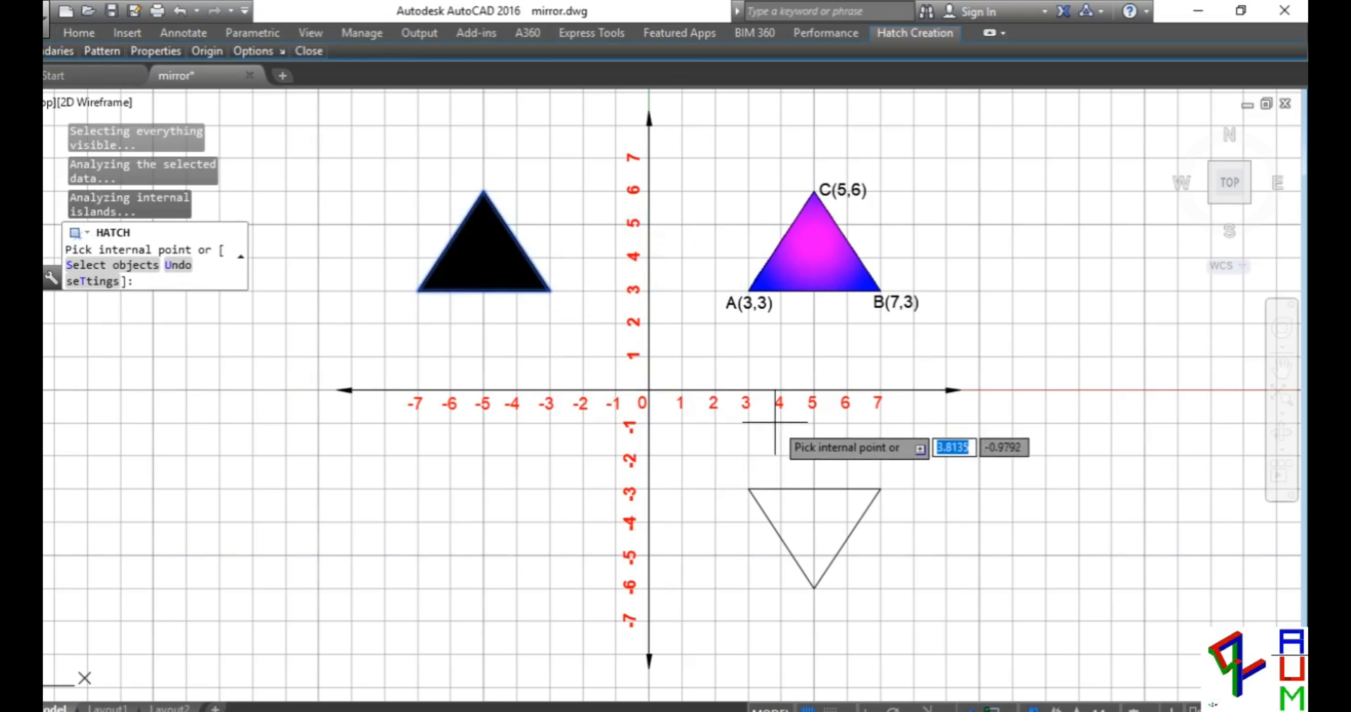
{"action": "left_click", "coordinate": [821, 494]}
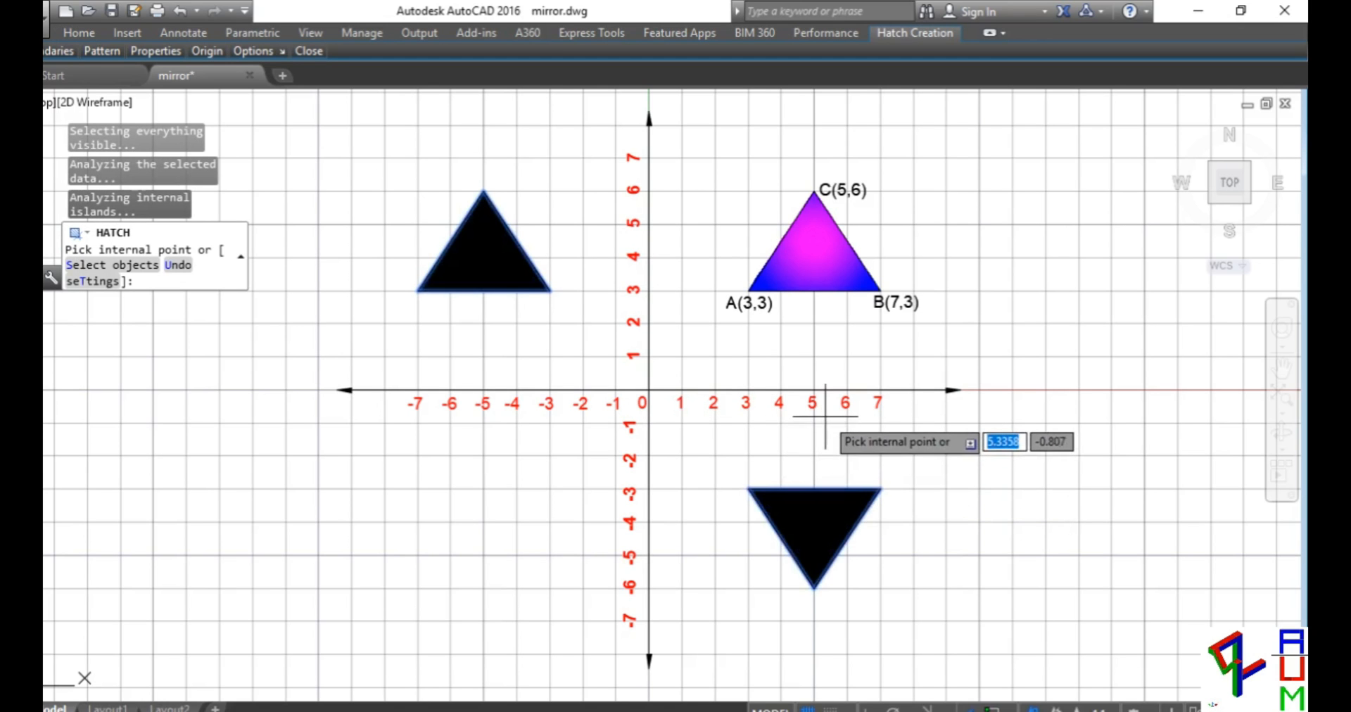
{"action": "key", "text": "Return"}
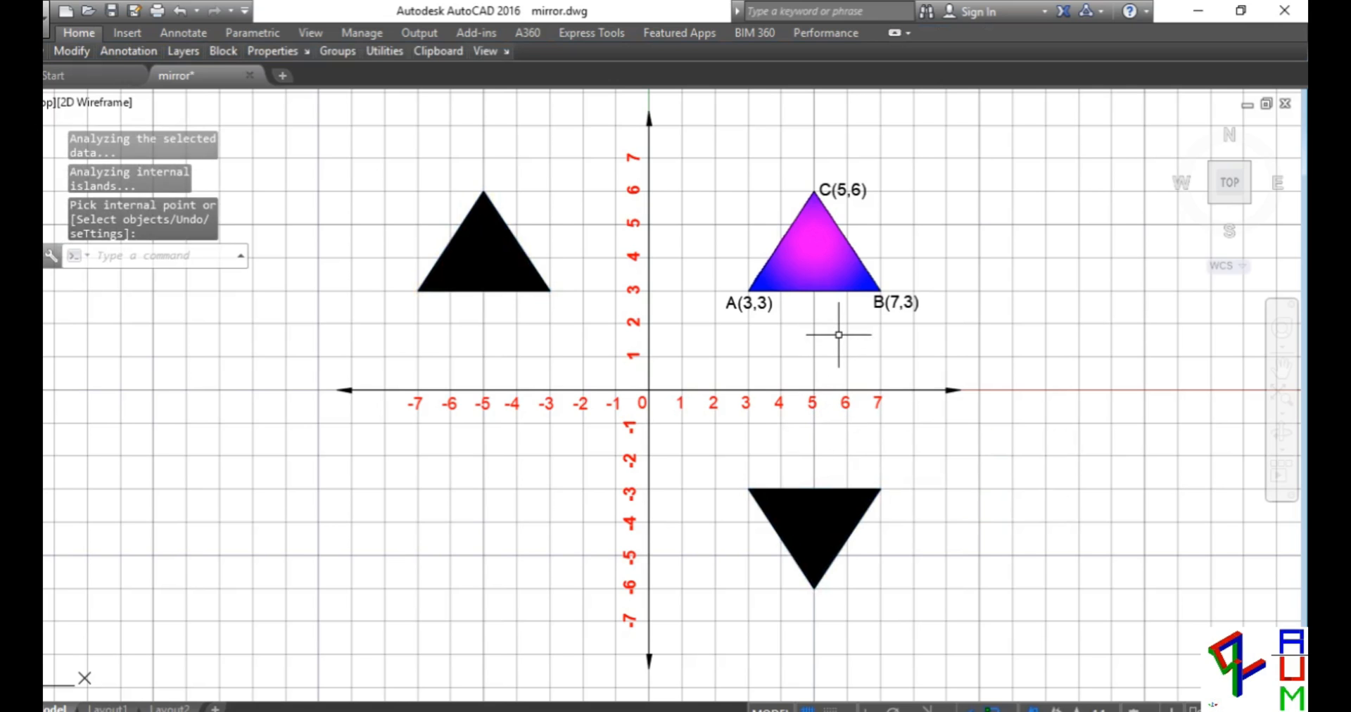
- Match the gradient fill properties of triangle ABC onto the hatches of both mirrored triangles
{"action": "type", "text": "MAT"}
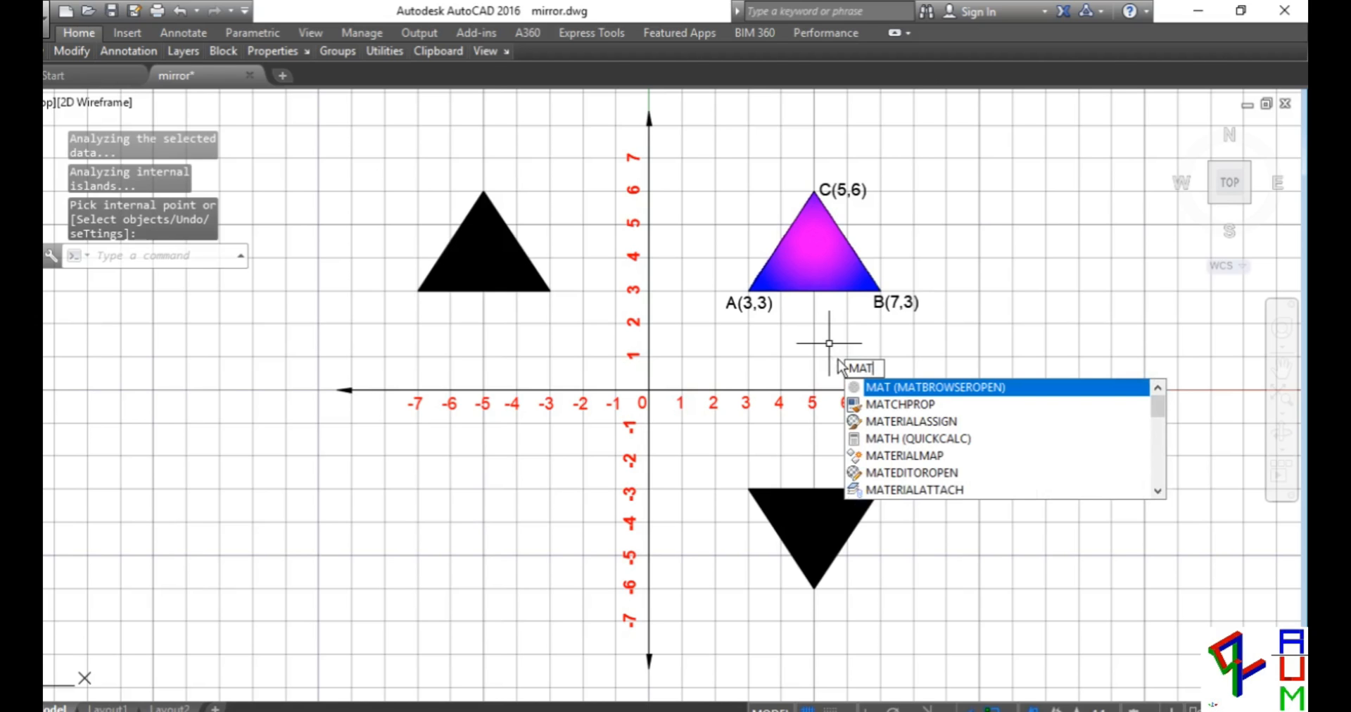
{"action": "left_click", "coordinate": [889, 407]}
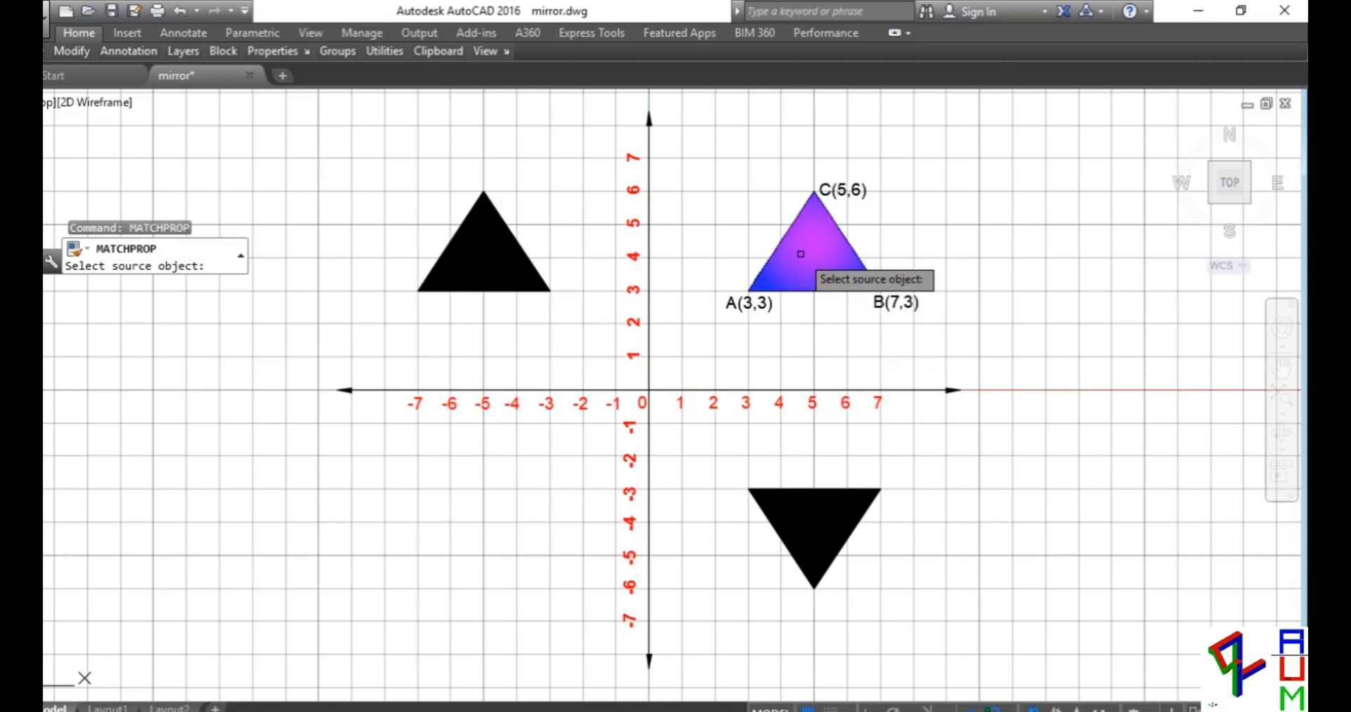
{"action": "left_click", "coordinate": [801, 254]}
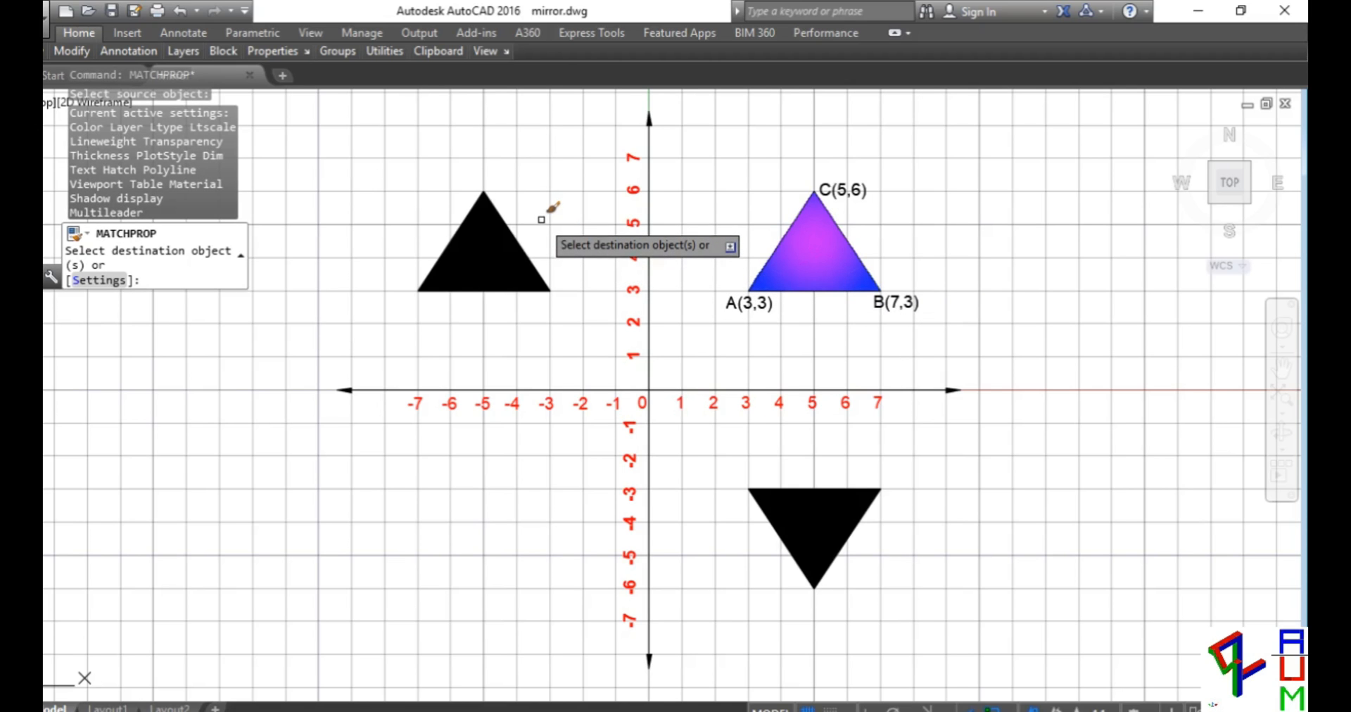
{"action": "left_click", "coordinate": [494, 253]}
{"action": "left_click", "coordinate": [495, 253]}
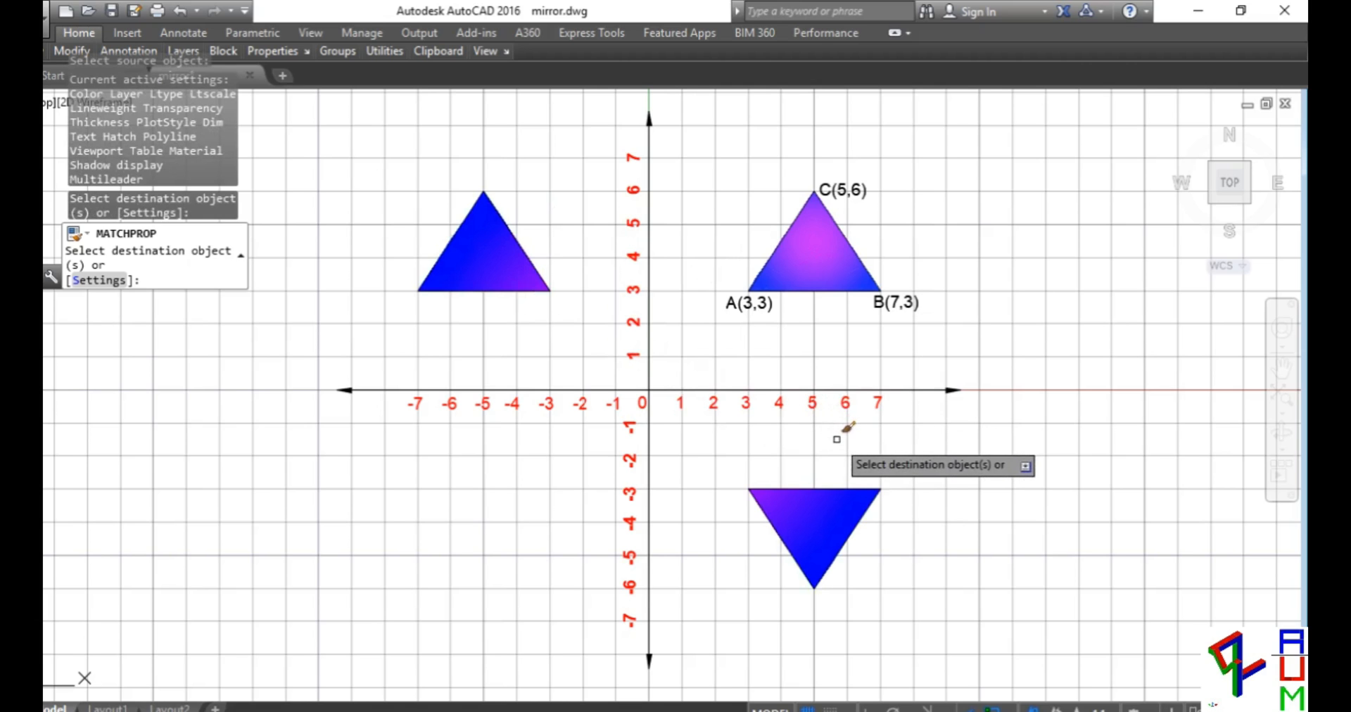
{"action": "key", "text": "Return"}
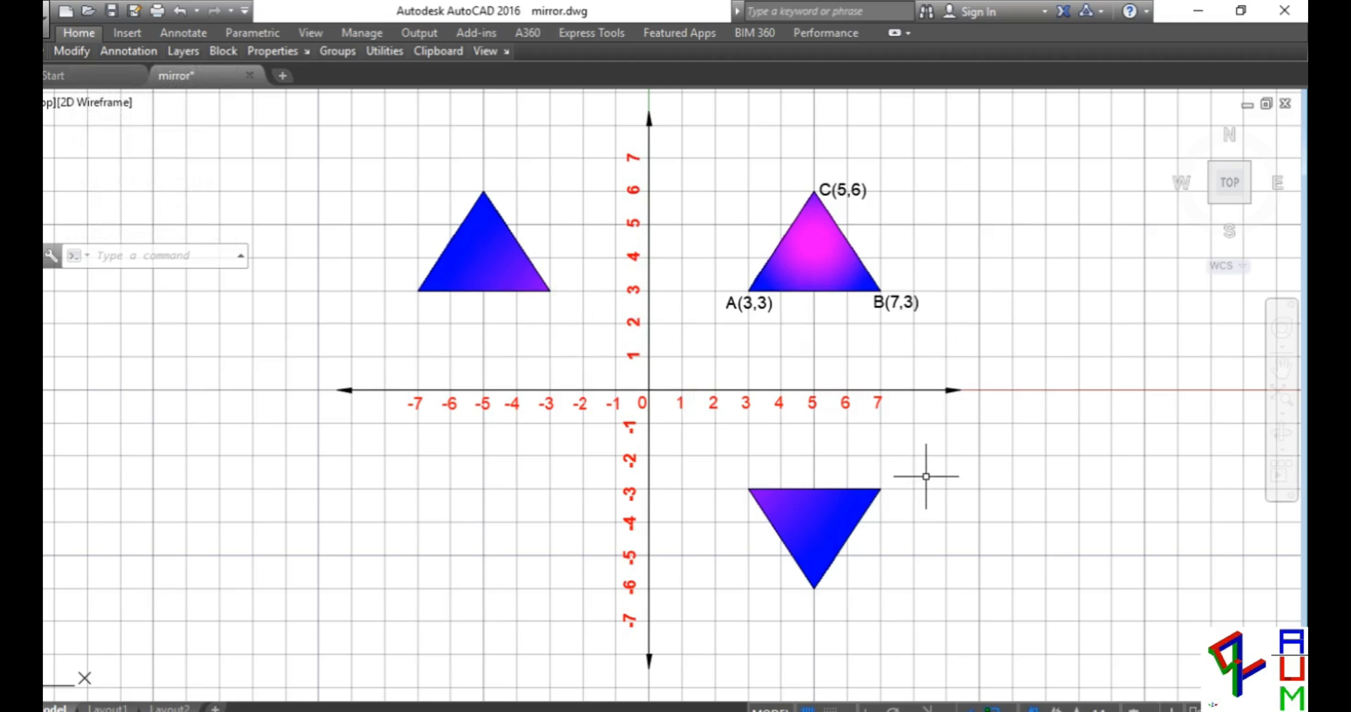
- Identify the coordinates of the three vertices of the triangle mirrored below the horizontal axis
{"action": "type", "text": "c"}
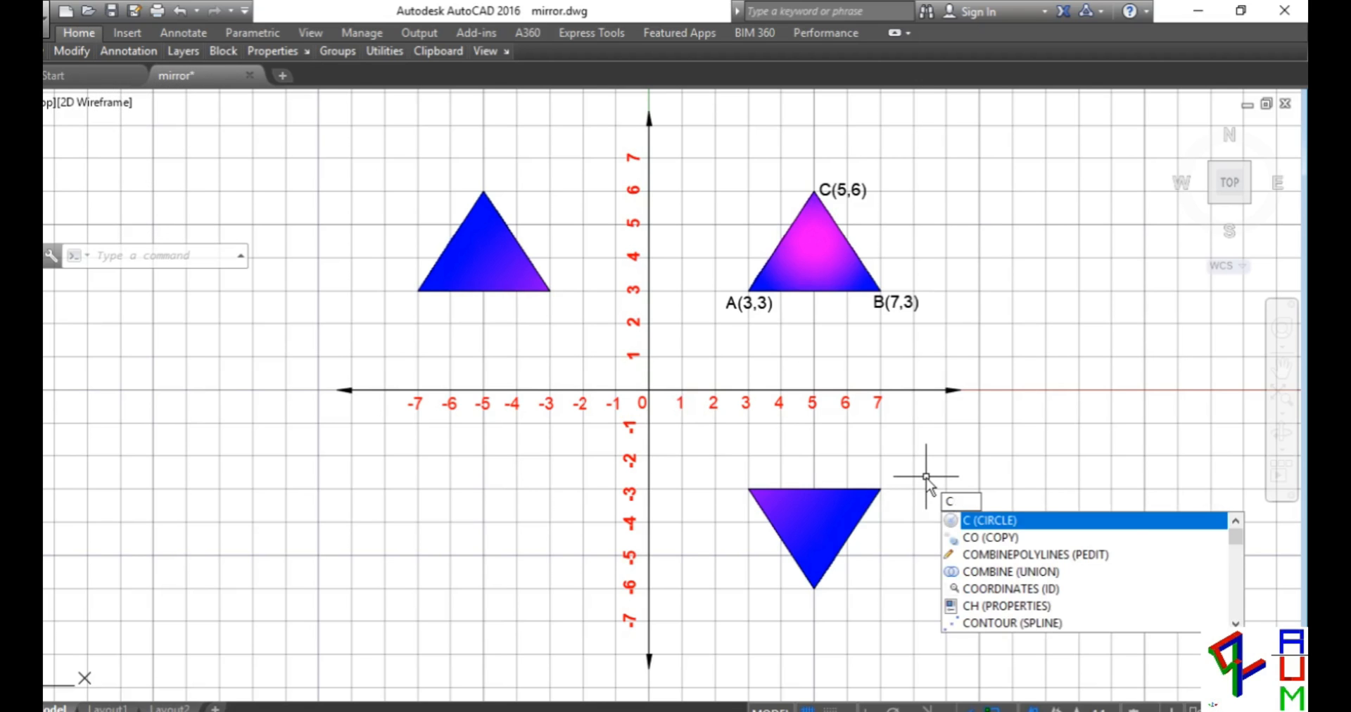
{"action": "type", "text": "o"}
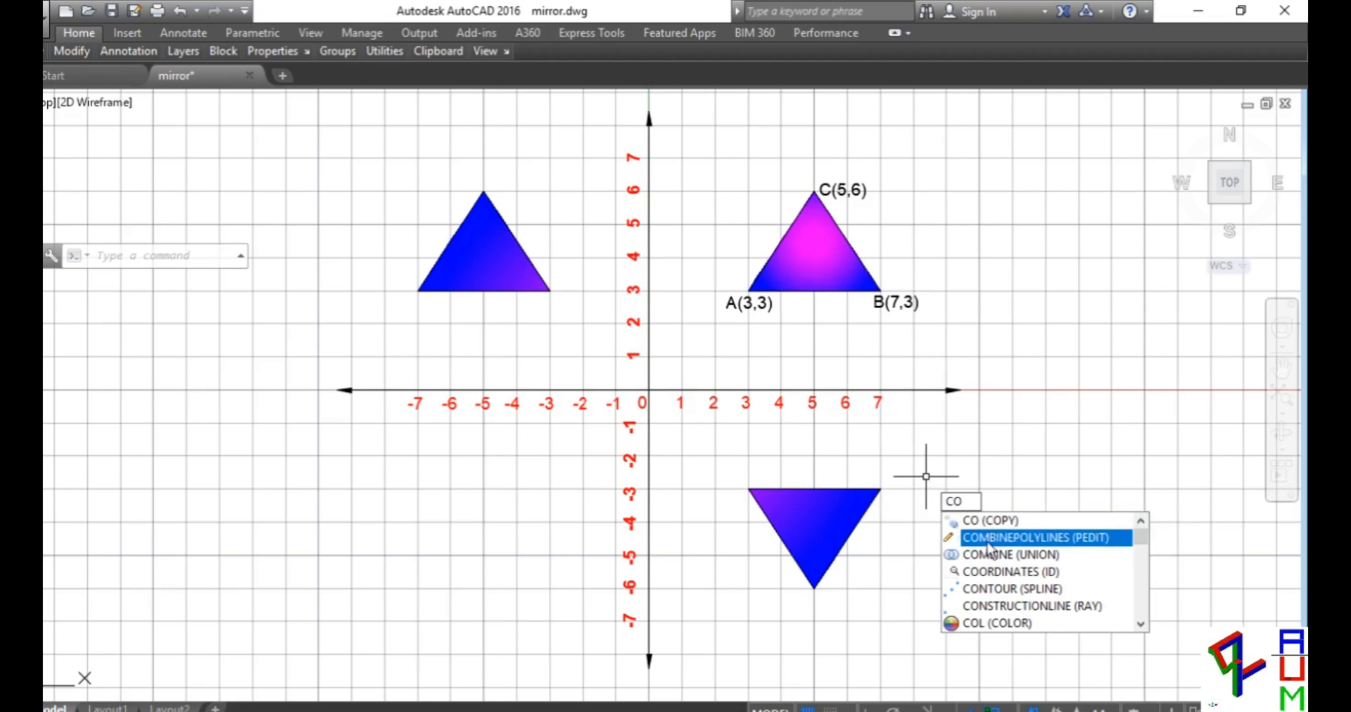
{"action": "left_click", "coordinate": [1010, 574]}
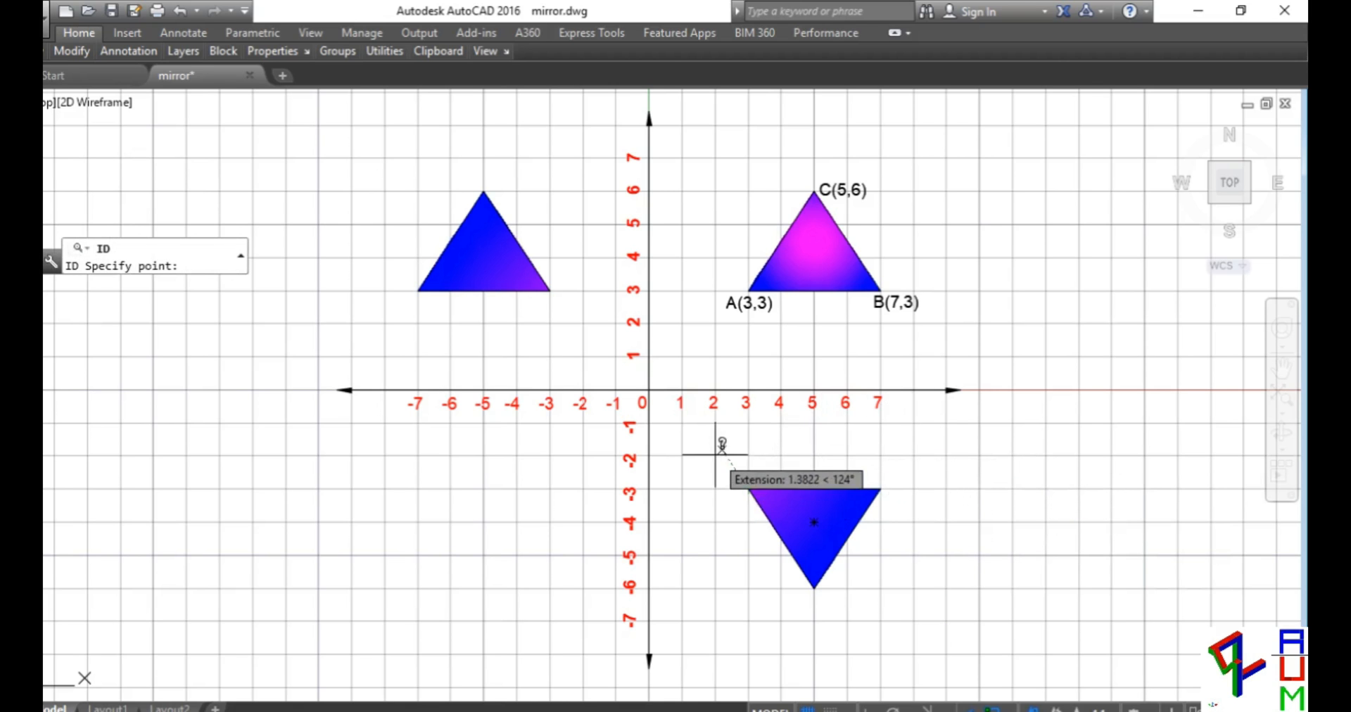
{"action": "left_click", "coordinate": [748, 488]}
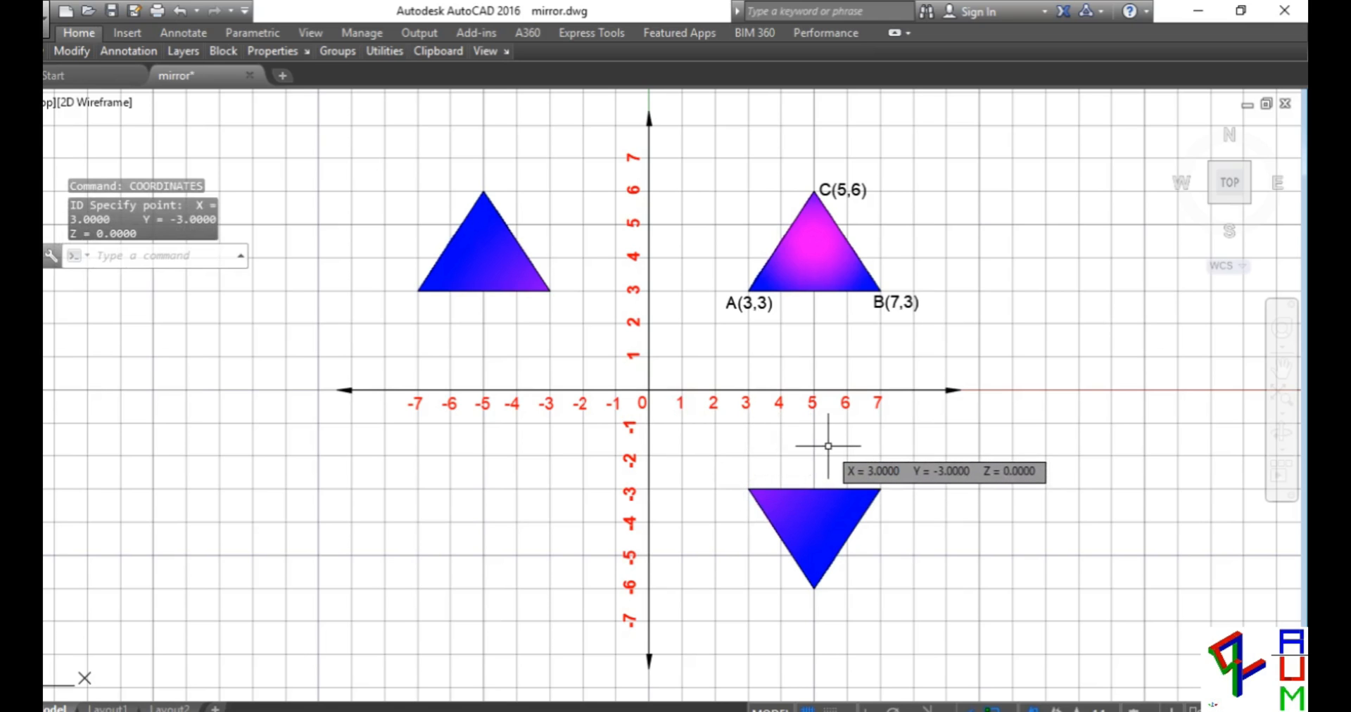
{"action": "key", "text": "Return"}
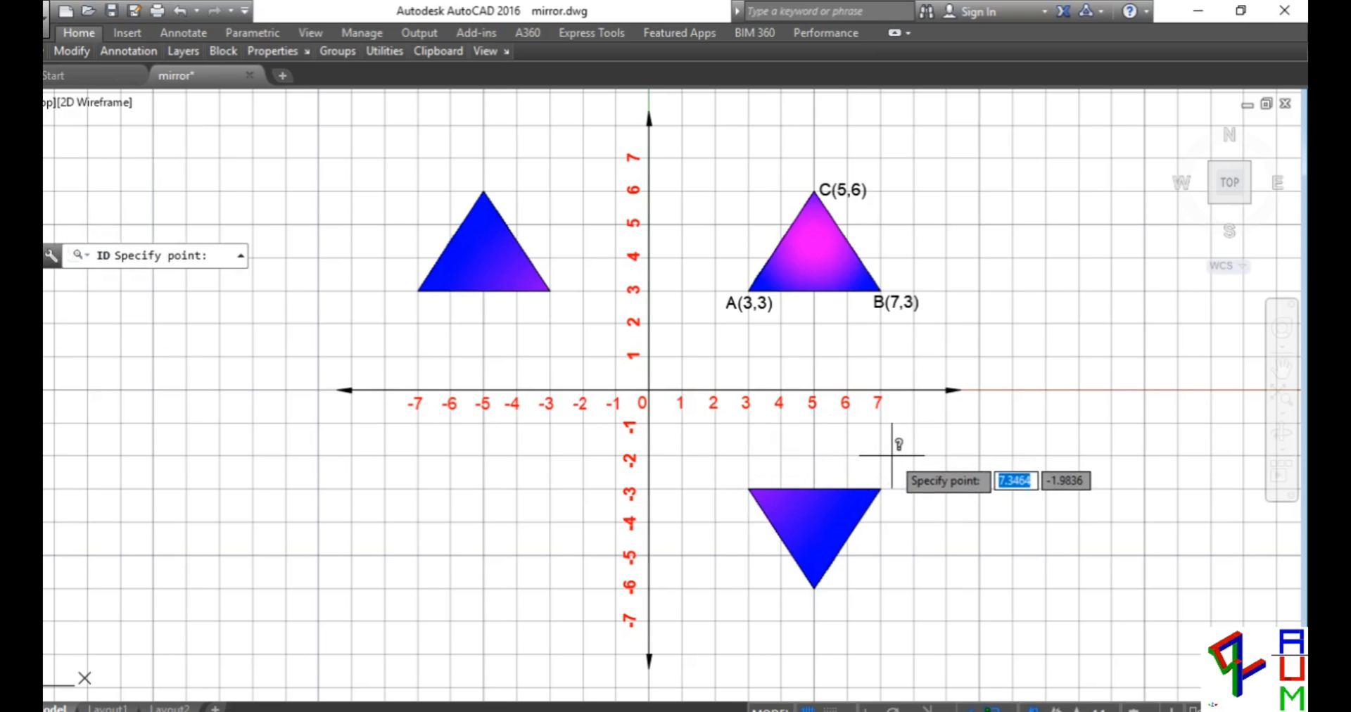
{"action": "left_click", "coordinate": [880, 487]}
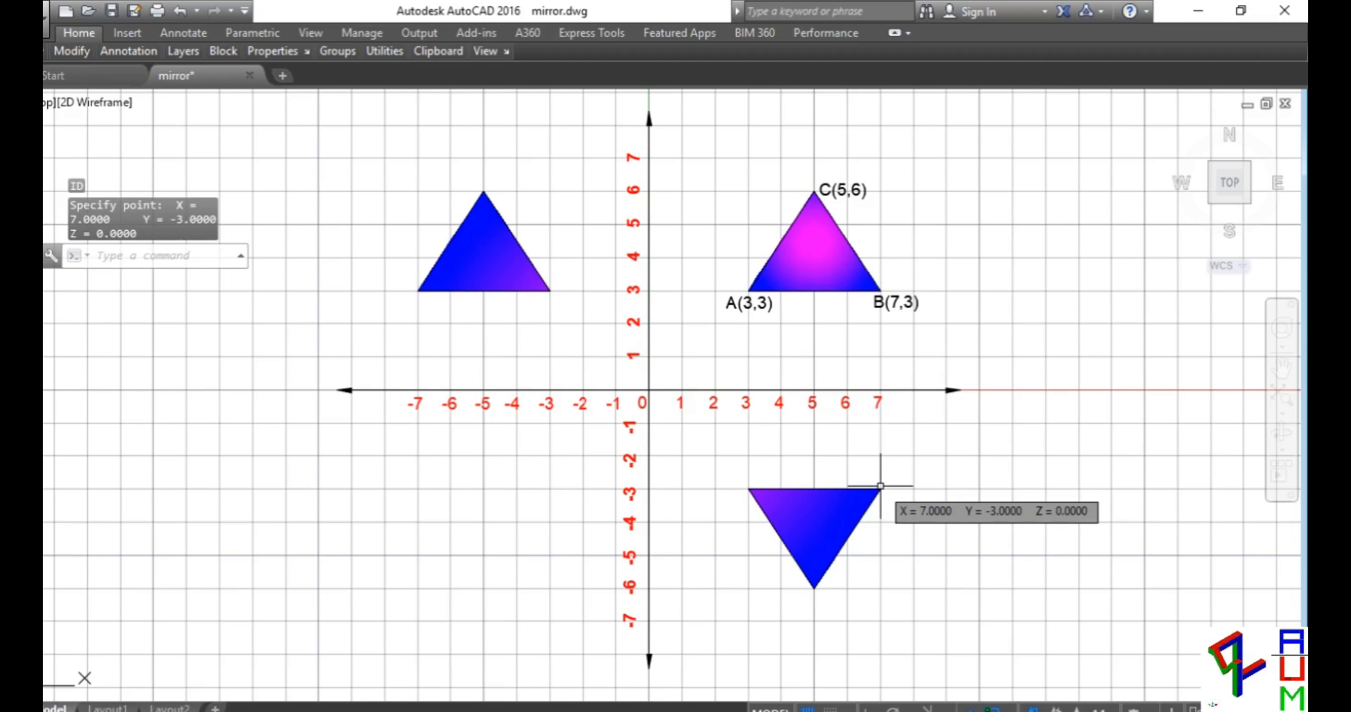
{"action": "key", "text": "Return"}
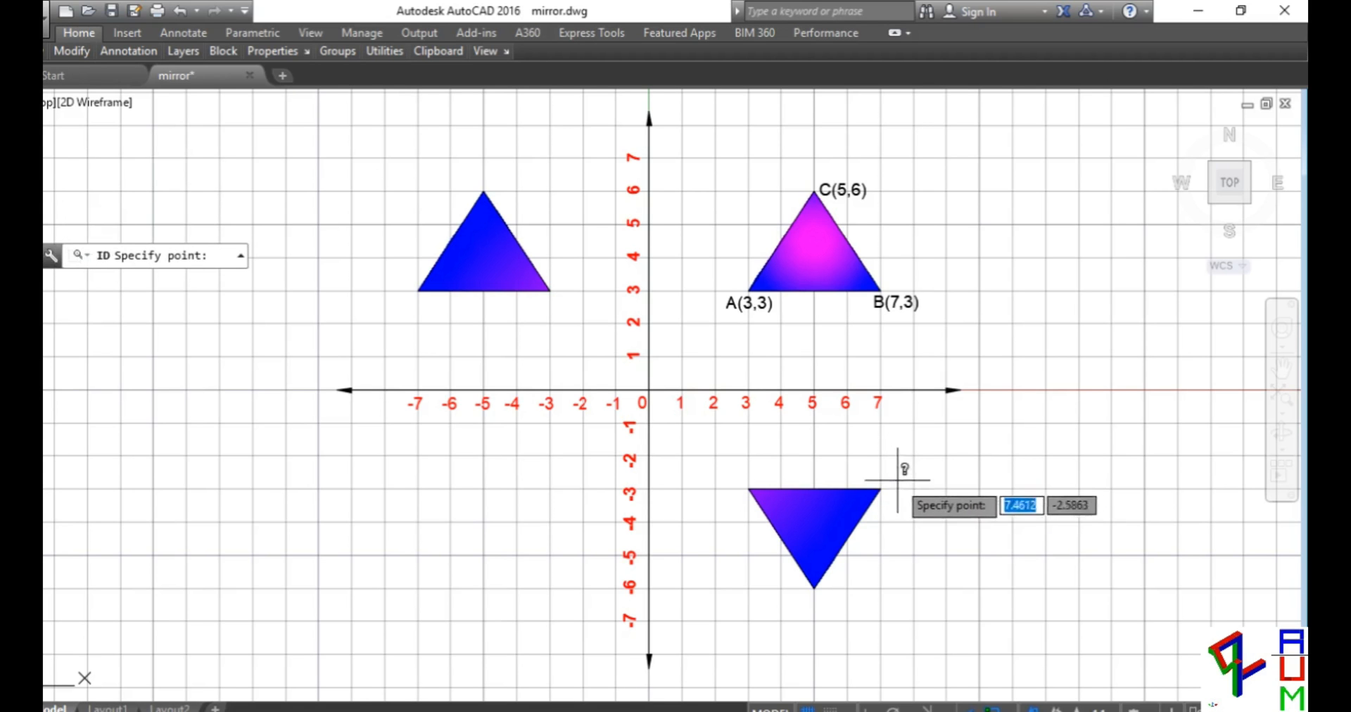
{"action": "left_click", "coordinate": [814, 591]}
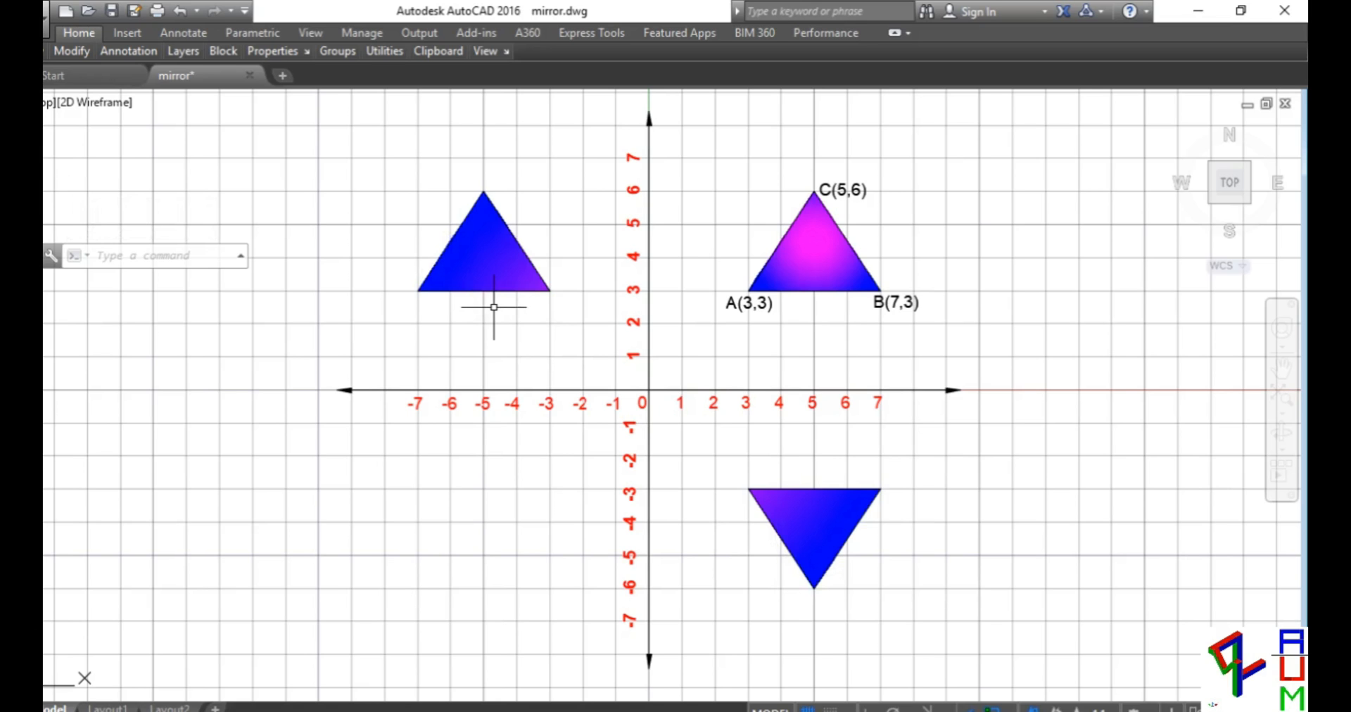
- Identify the coordinates of the three vertices of the triangle mirrored across the vertical axis
{"action": "key", "text": "Return"}
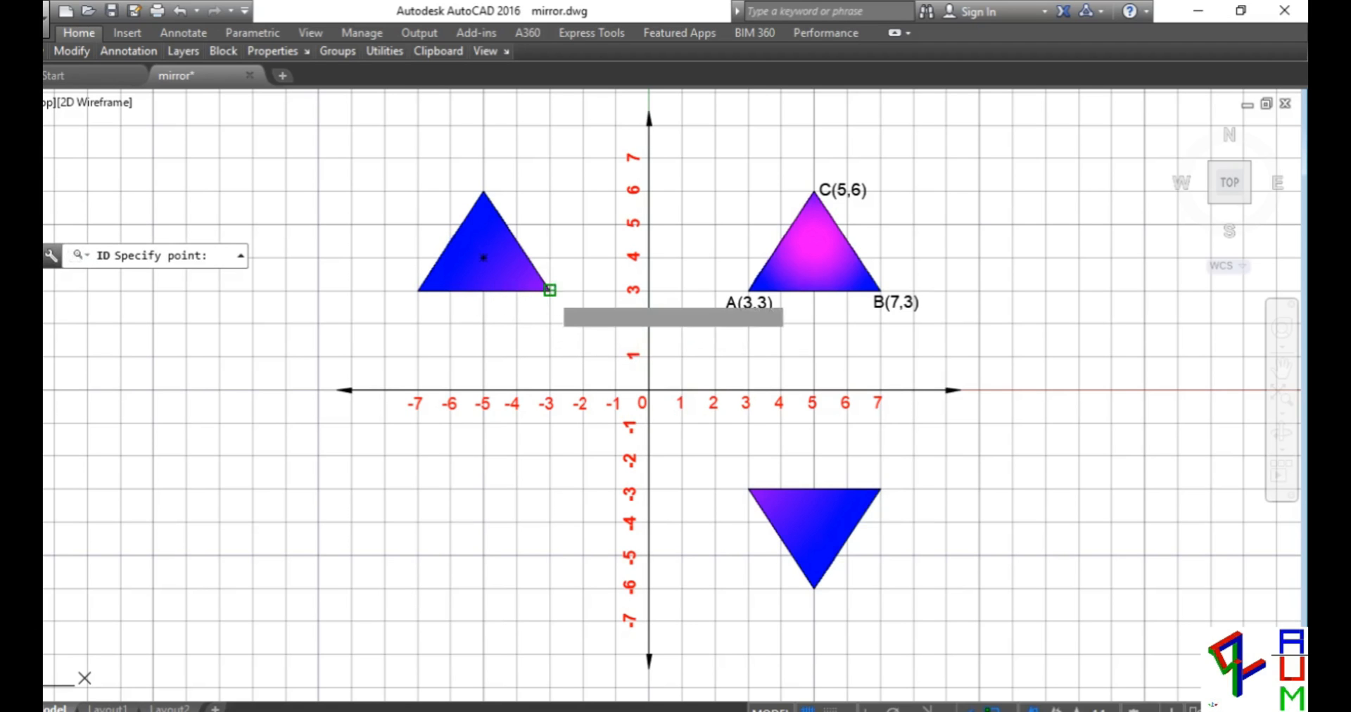
{"action": "left_click", "coordinate": [550, 290]}
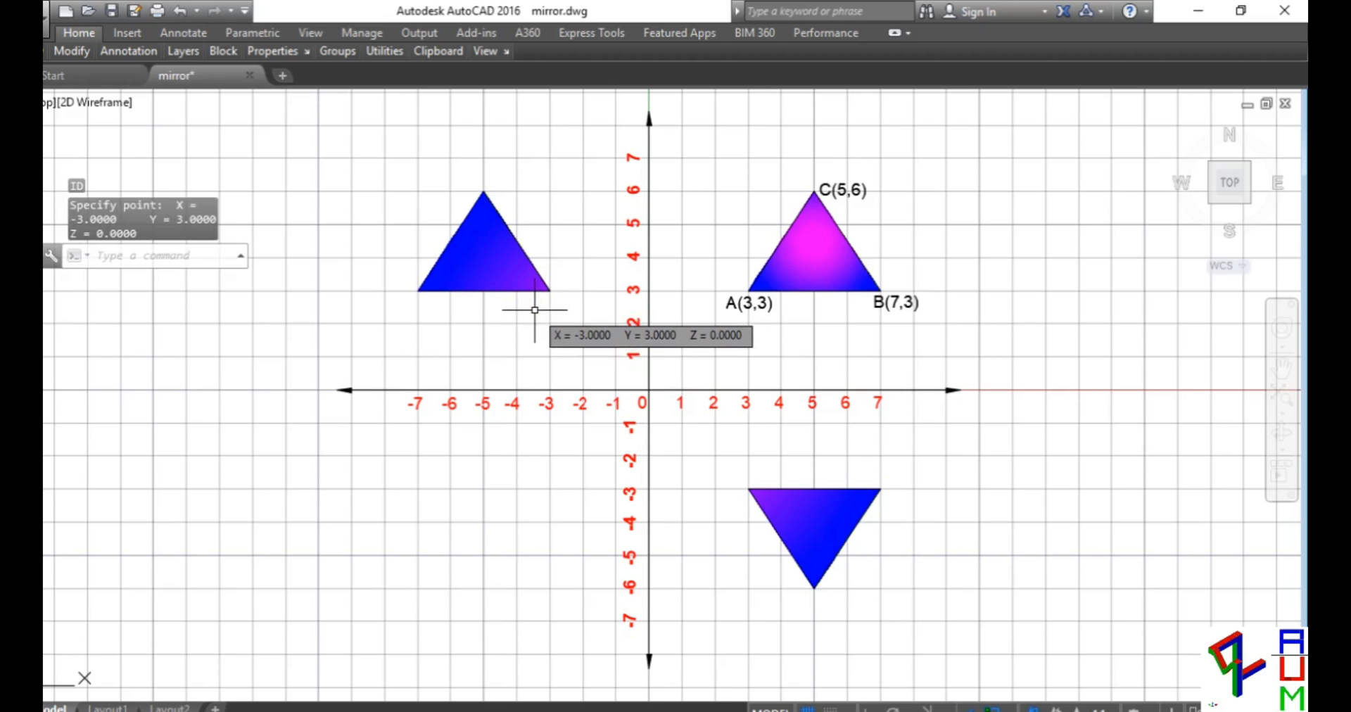
{"action": "key", "text": "Return"}
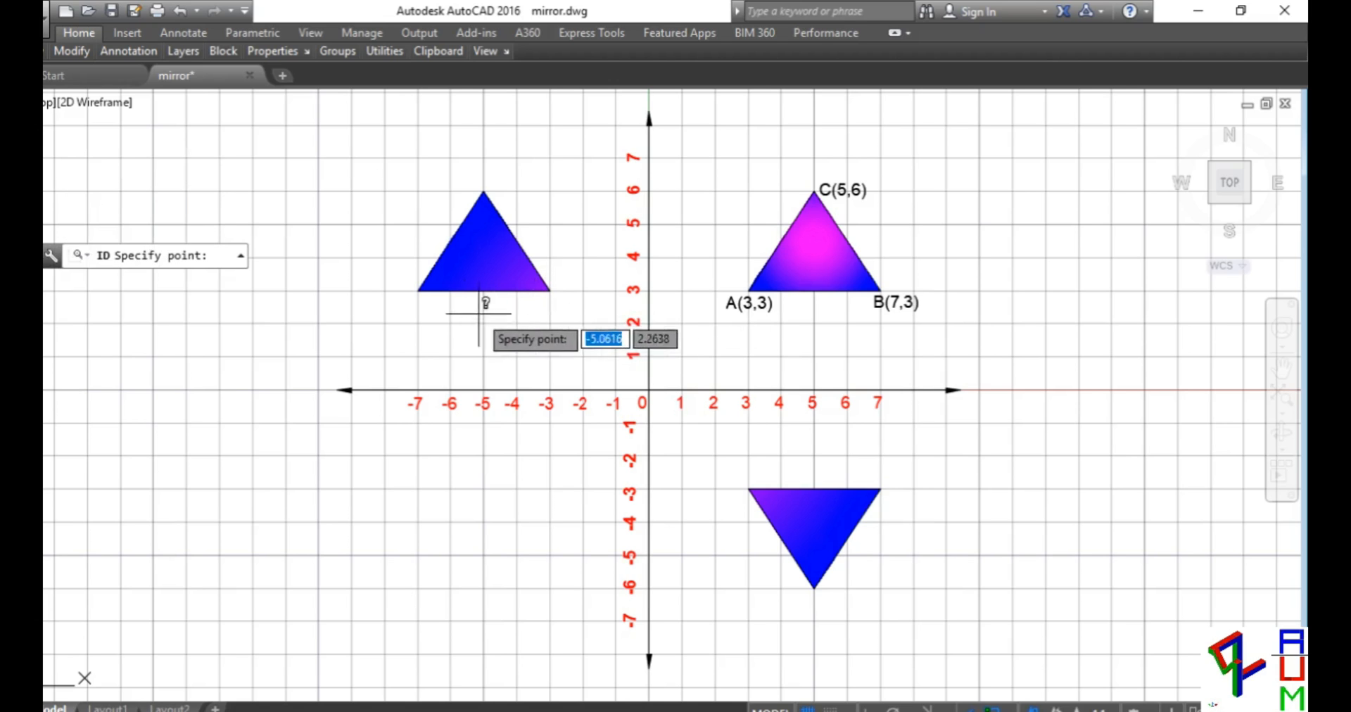
{"action": "left_click", "coordinate": [418, 289]}
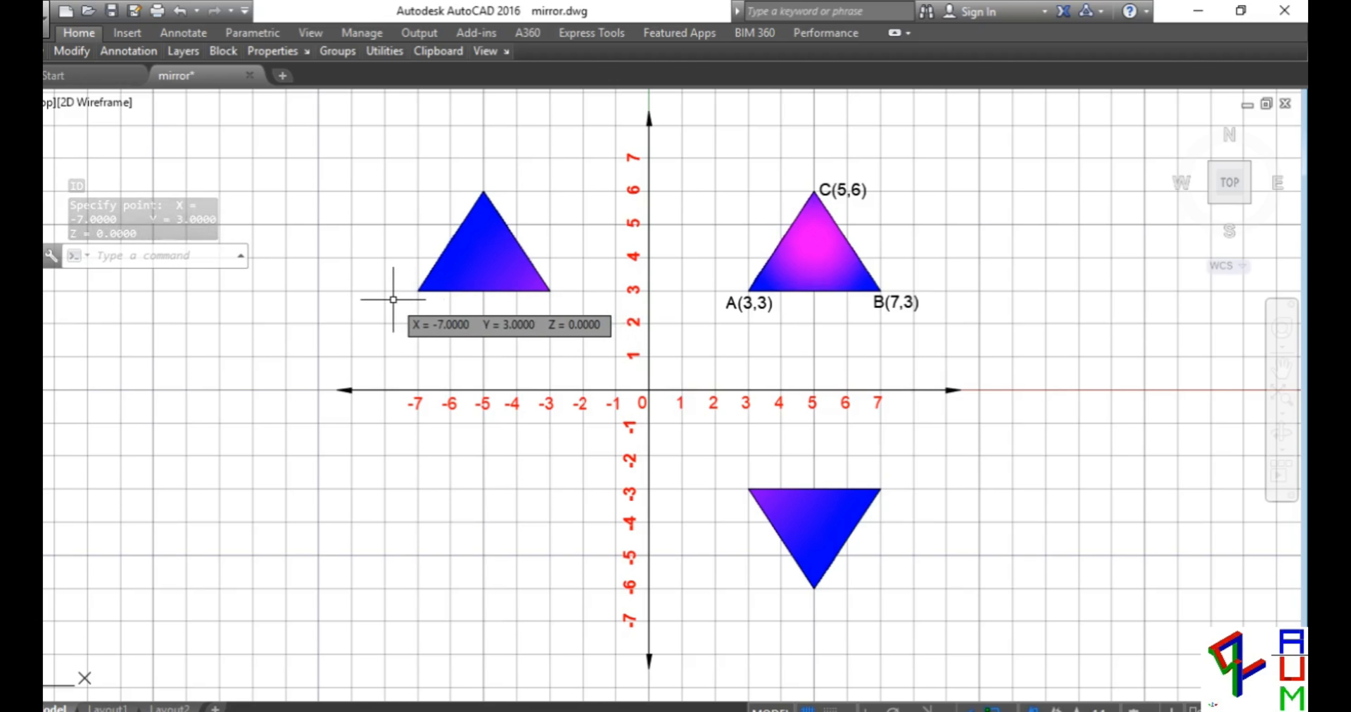
{"action": "key", "text": "Return"}
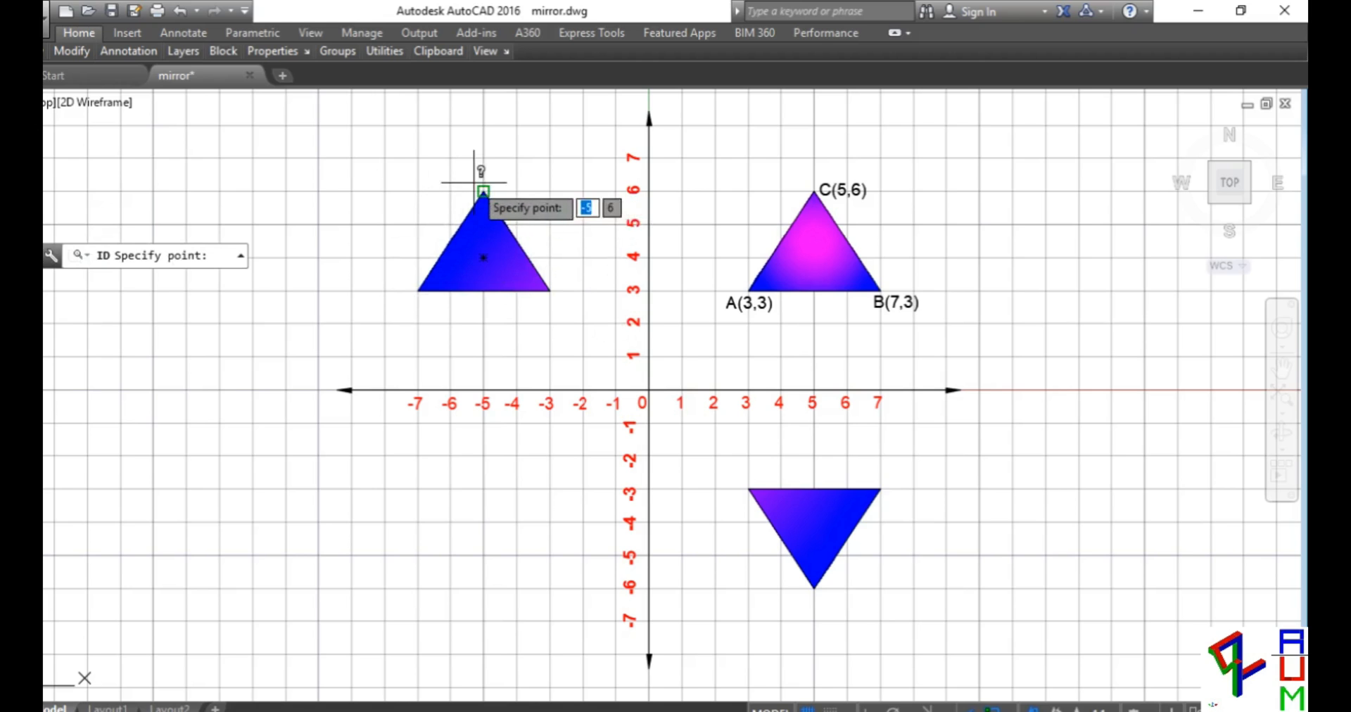
{"action": "left_click", "coordinate": [485, 193]}
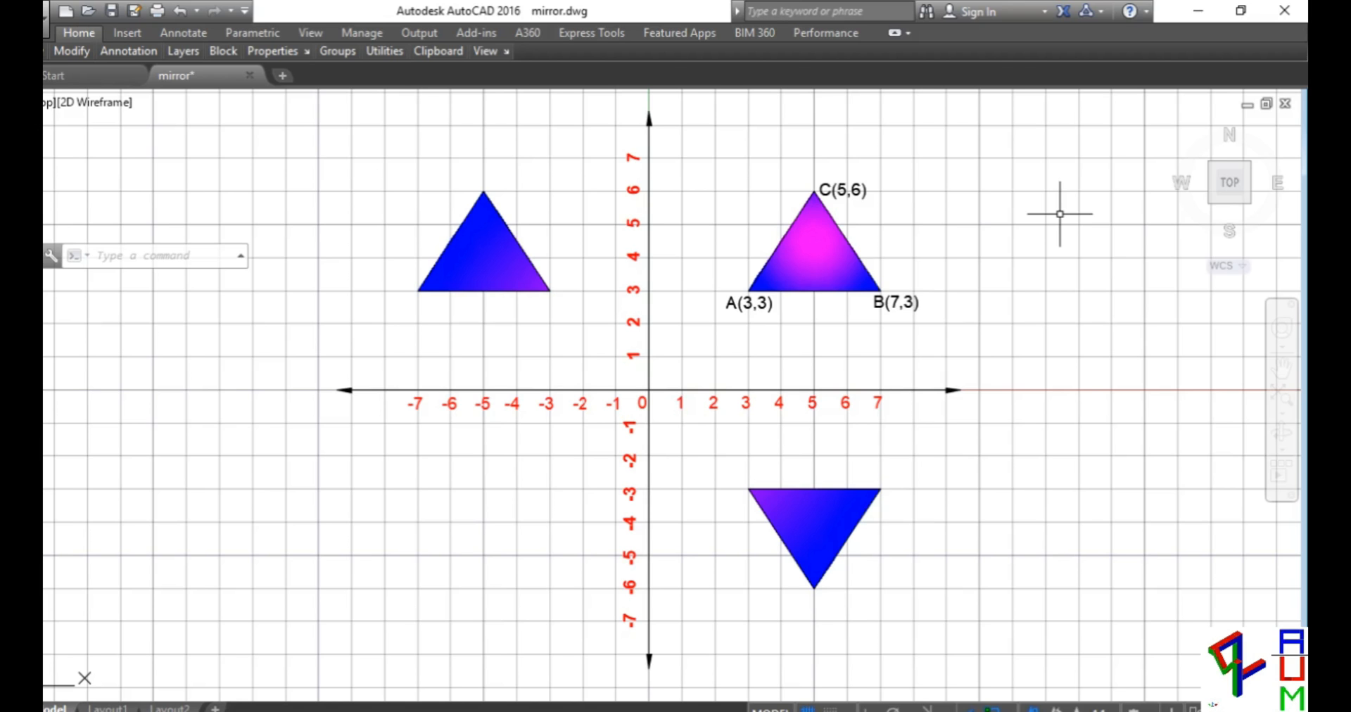
{"action": "key", "text": "alt+Tab"}
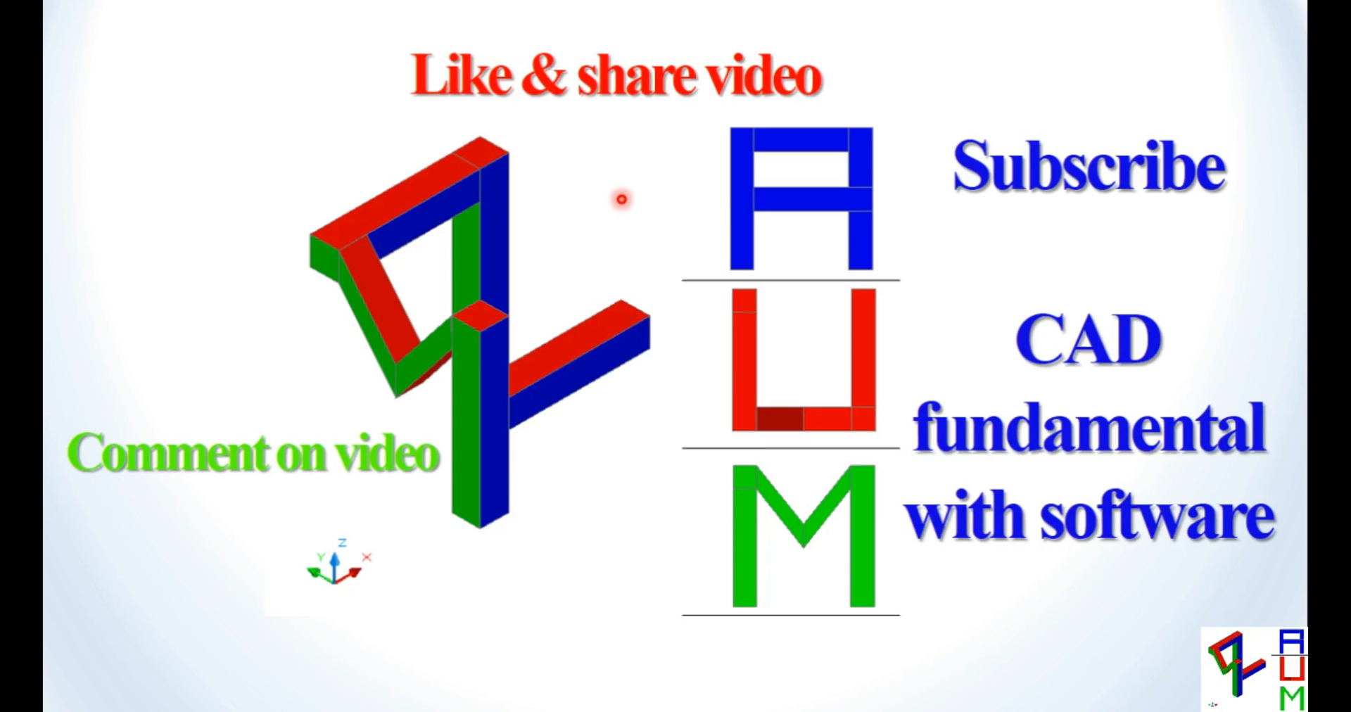